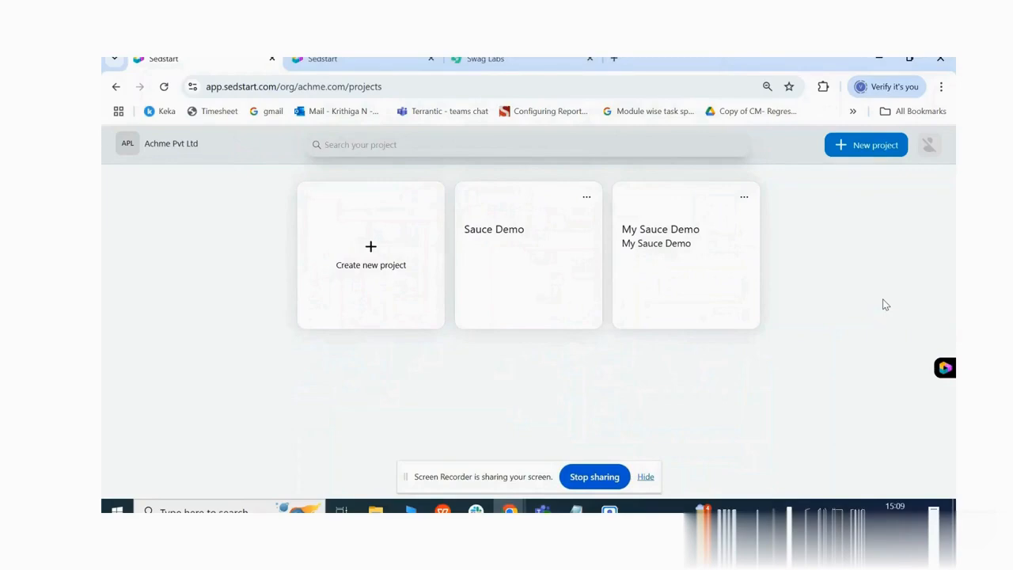
Open the My Sauce Demo project's data profiles and create a String variable named URL
{"action": "left_click", "coordinate": [675, 270]}
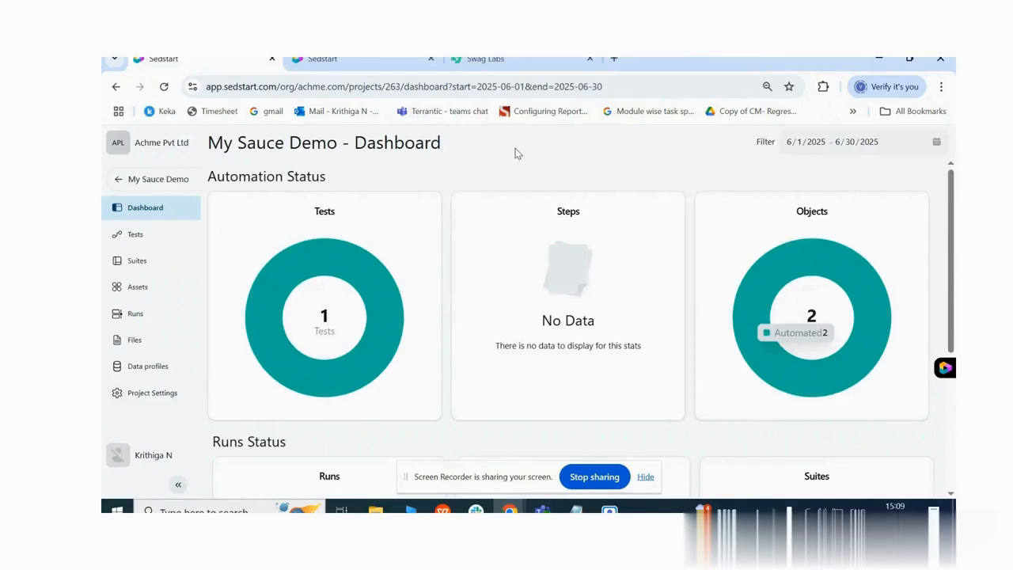
{"action": "left_click", "coordinate": [147, 368]}
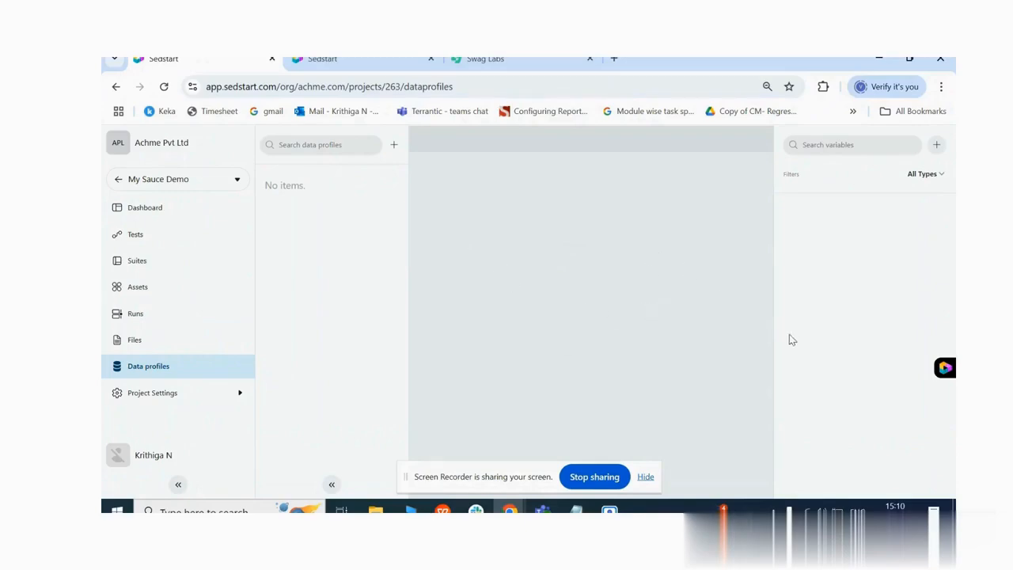
{"action": "left_click", "coordinate": [937, 147]}
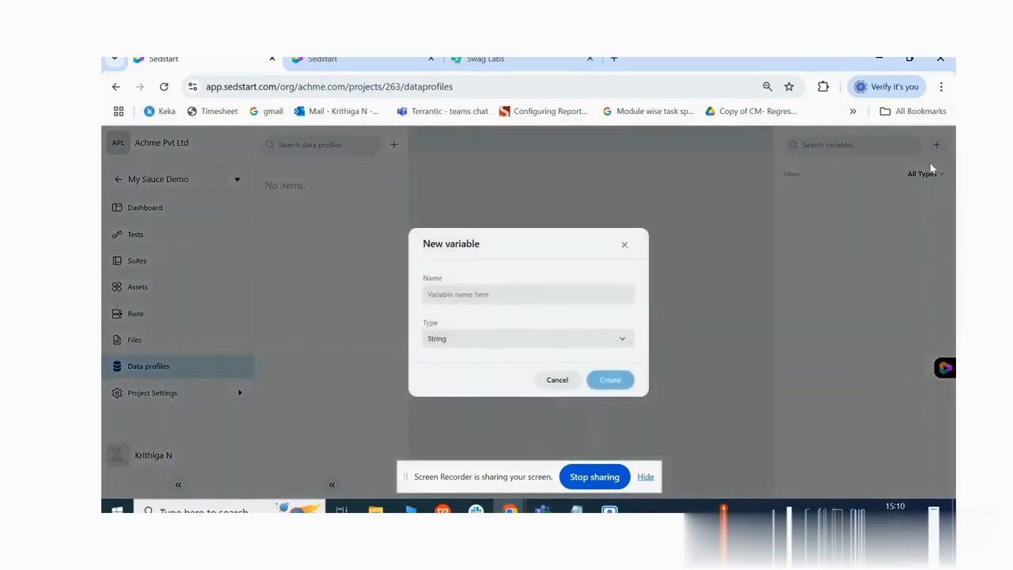
{"action": "left_click", "coordinate": [525, 298]}
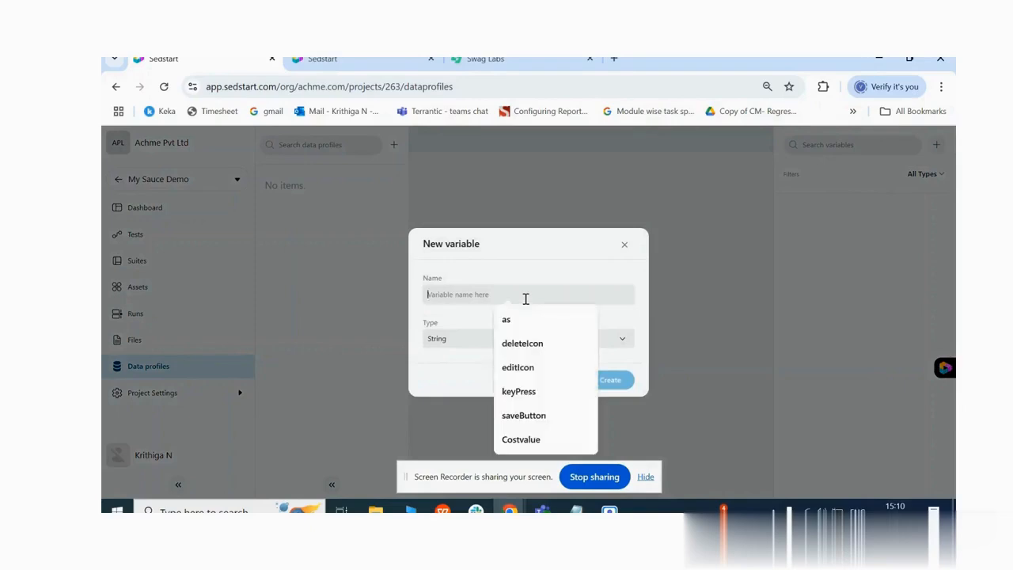
{"action": "type", "text": "URL"}
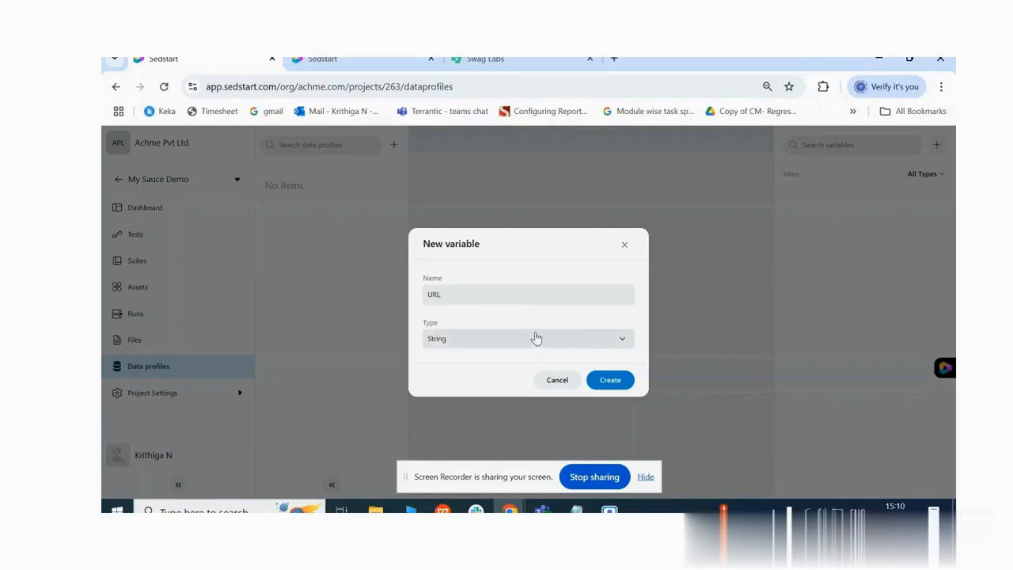
{"action": "left_click", "coordinate": [615, 387]}
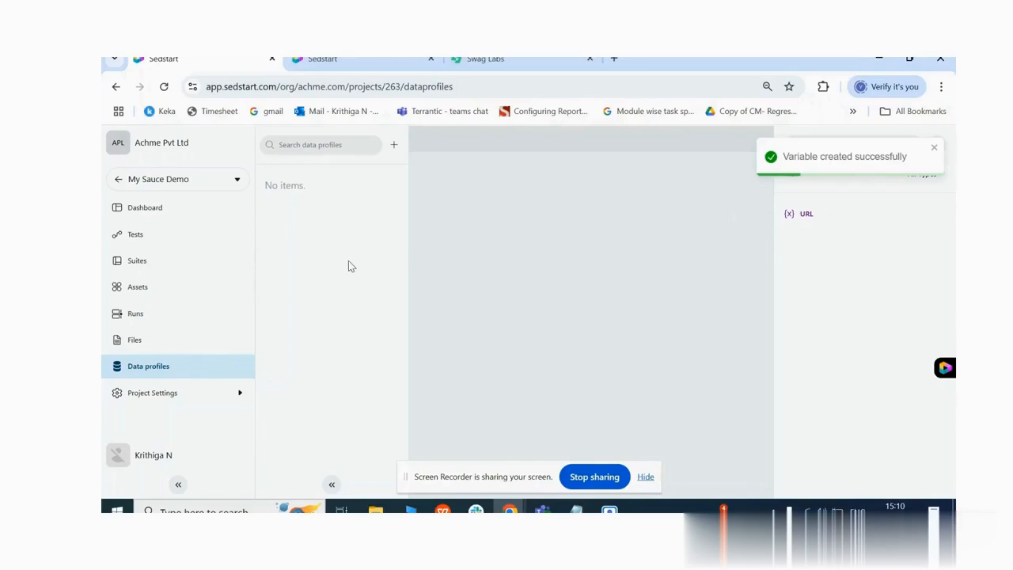
Create a new data profile named PROD with the description PROD
{"action": "left_click", "coordinate": [394, 147]}
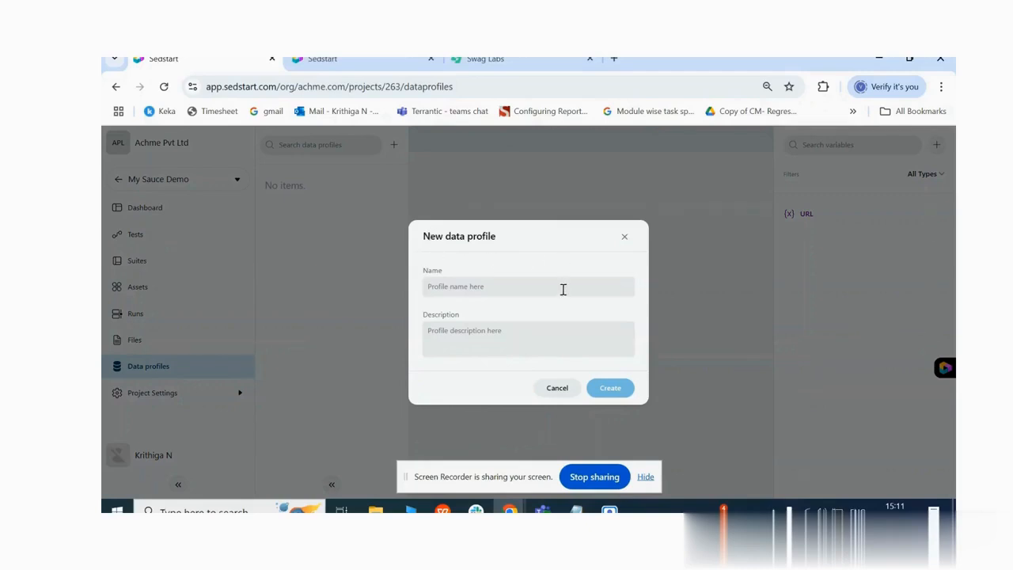
{"action": "left_click", "coordinate": [514, 286]}
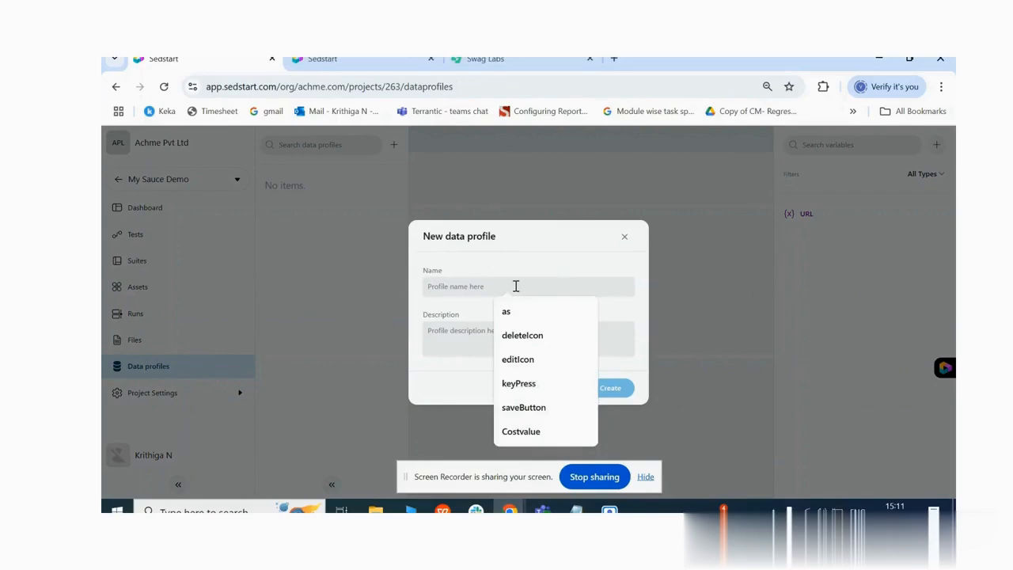
{"action": "type", "text": "PROD"}
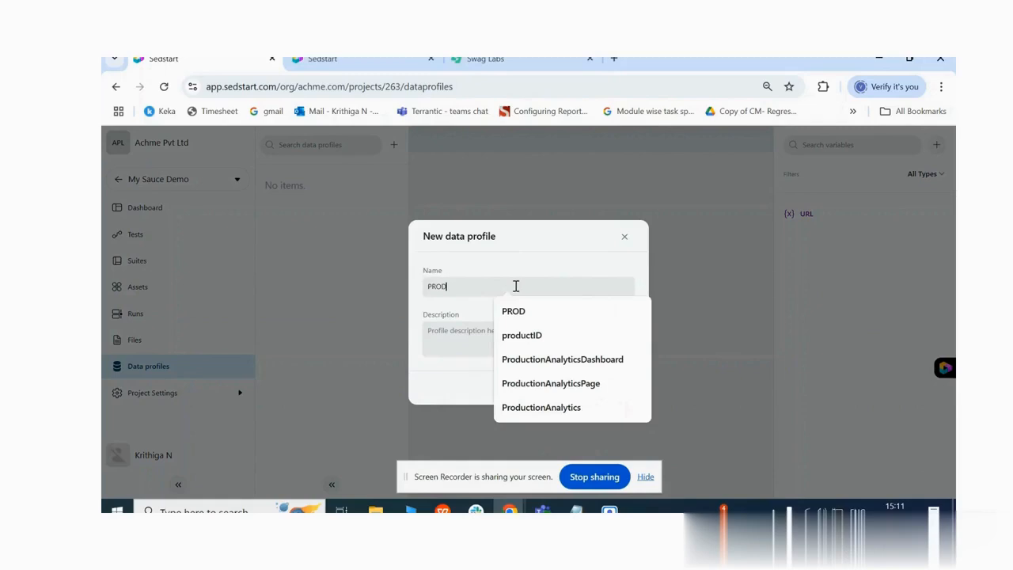
{"action": "left_click", "coordinate": [463, 332]}
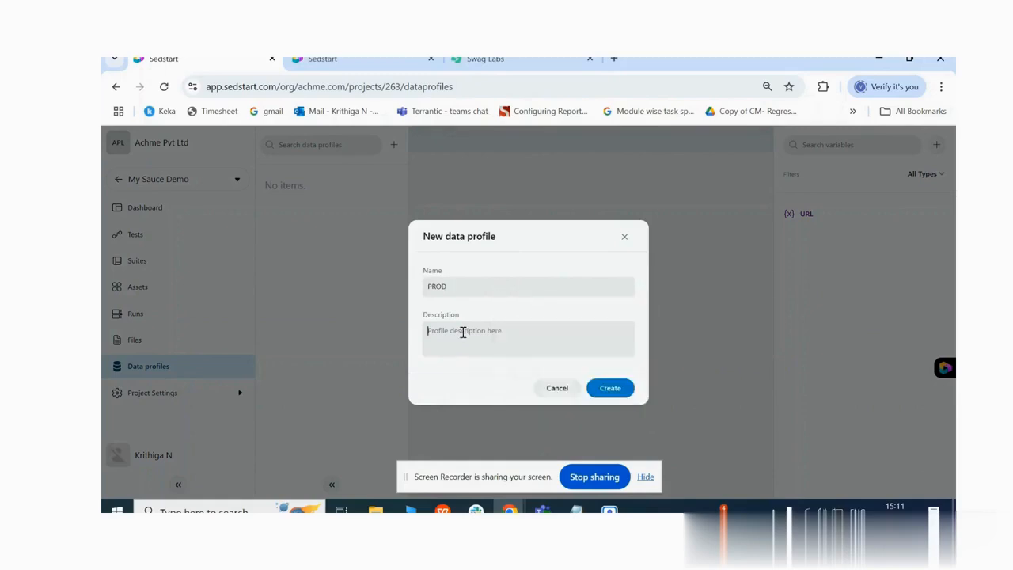
{"action": "type", "text": "PROD"}
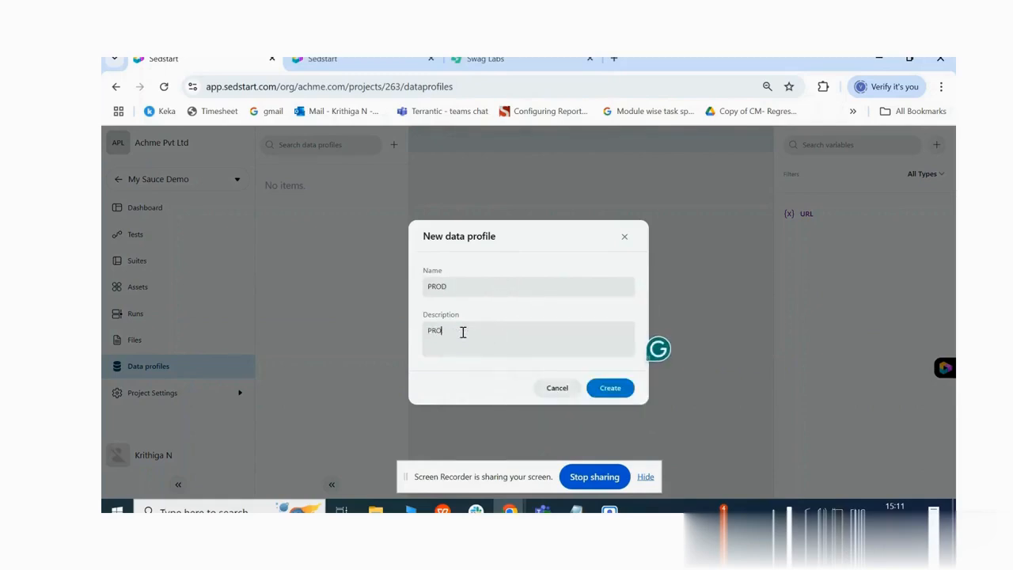
{"action": "left_click", "coordinate": [599, 389]}
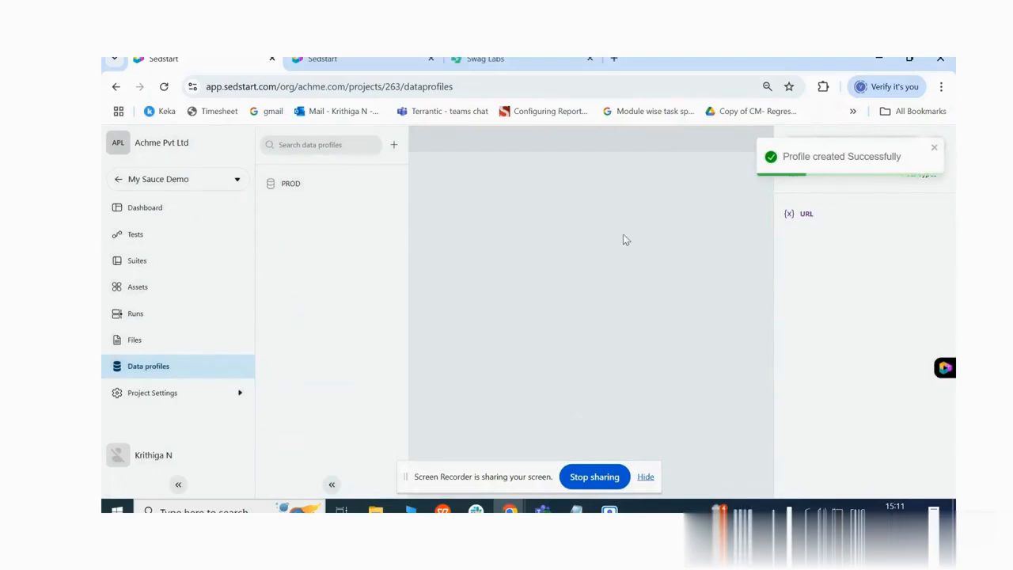
Open the PROD data profile and add the existing URL variable to it
{"action": "left_click", "coordinate": [285, 188]}
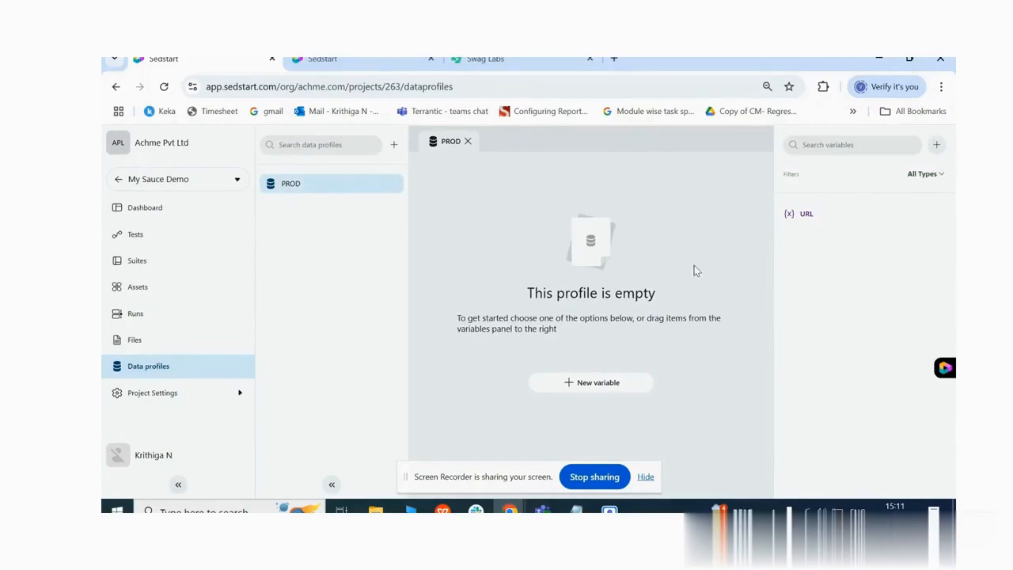
{"action": "left_click_drag", "start_coordinate": [527, 287], "coordinate": [659, 320]}
{"action": "left_click", "coordinate": [694, 247]}
{"action": "left_click", "coordinate": [606, 386]}
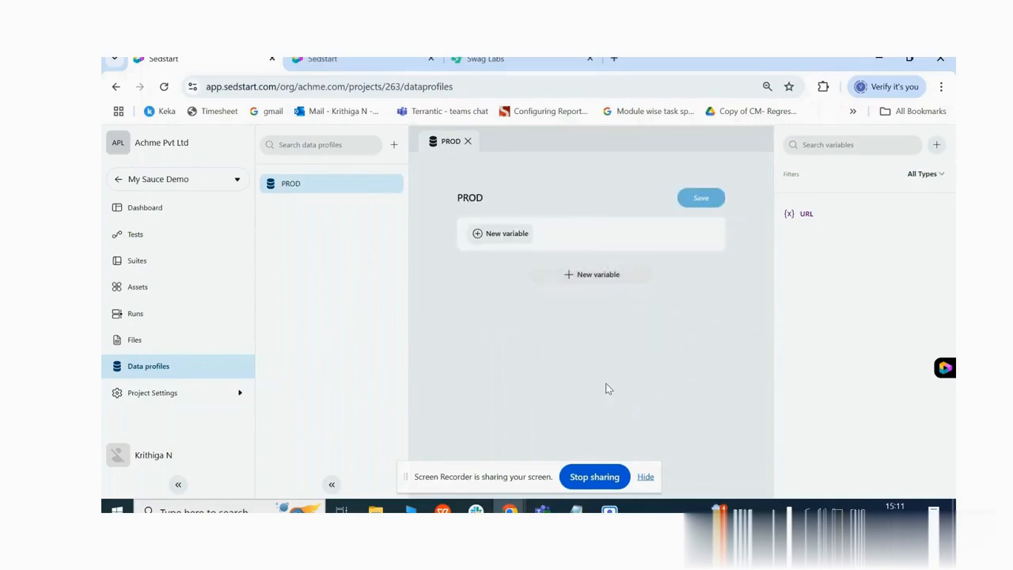
{"action": "left_click", "coordinate": [506, 234]}
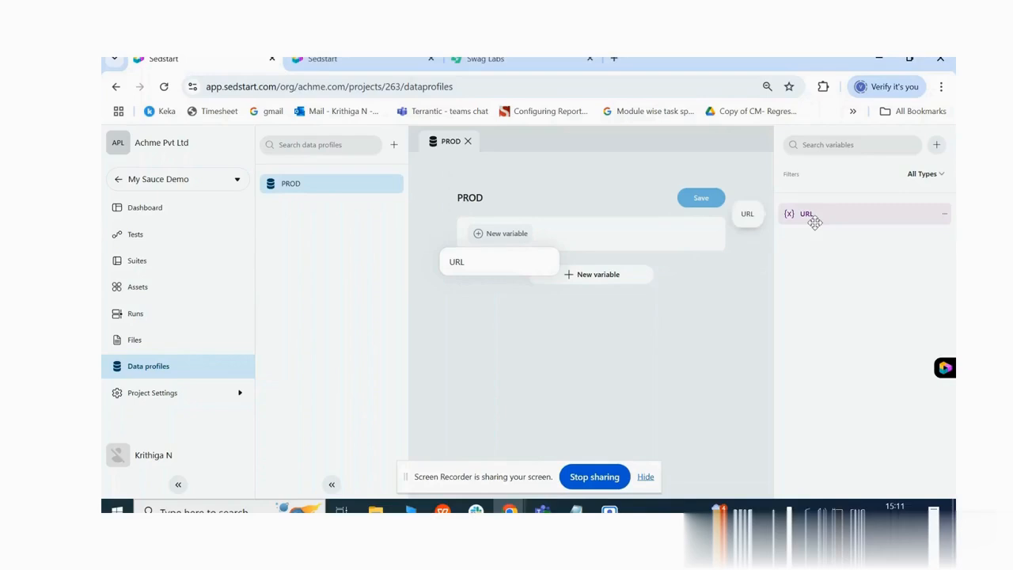
{"action": "left_click", "coordinate": [476, 268]}
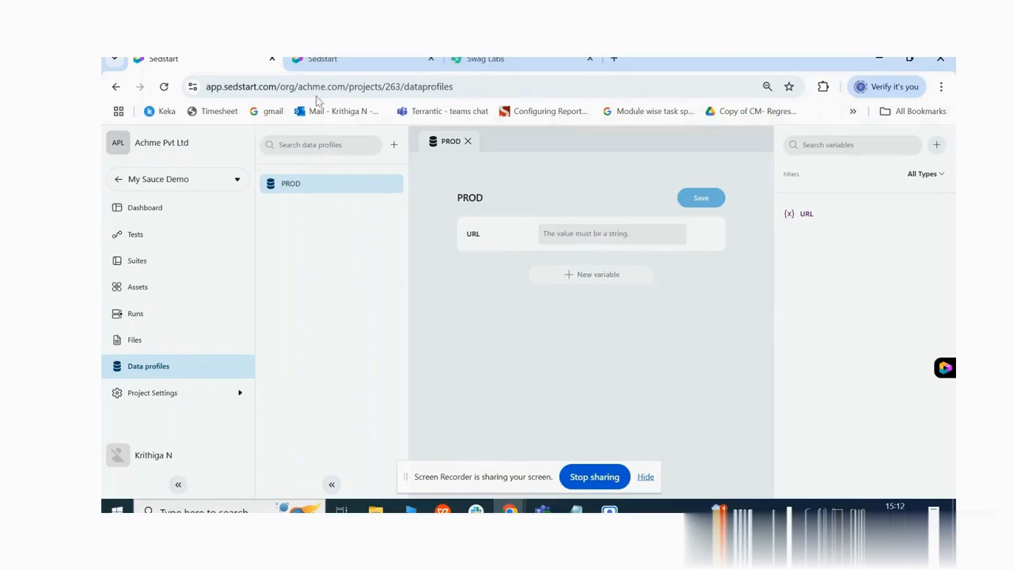
{"action": "left_click", "coordinate": [320, 59]}
{"action": "left_click", "coordinate": [540, 59]}
{"action": "left_click", "coordinate": [509, 86]}
{"action": "key", "text": "ctrl+c"}
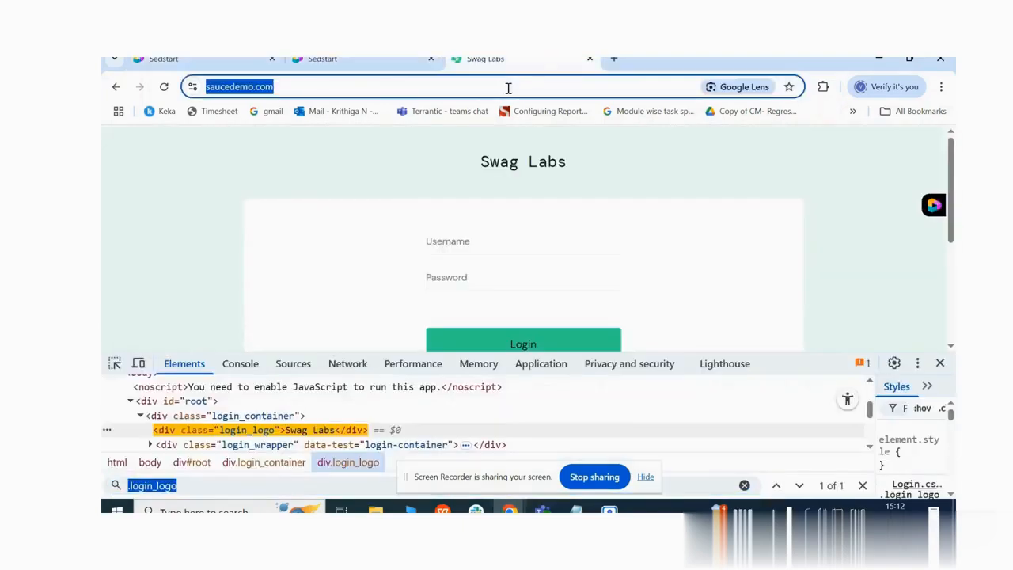
{"action": "left_click", "coordinate": [235, 60]}
{"action": "left_click", "coordinate": [580, 232]}
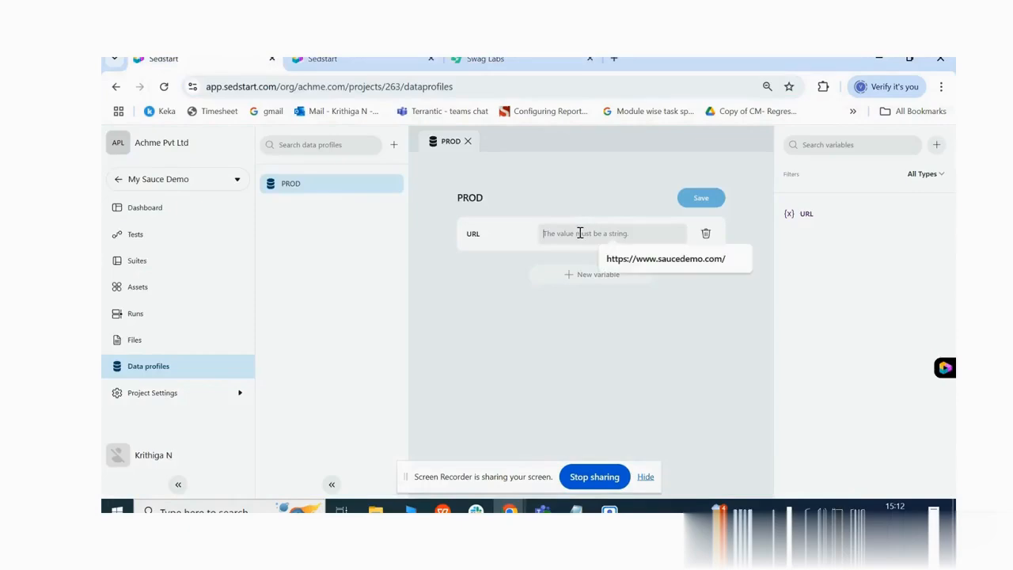
{"action": "key", "text": "ctrl+v"}
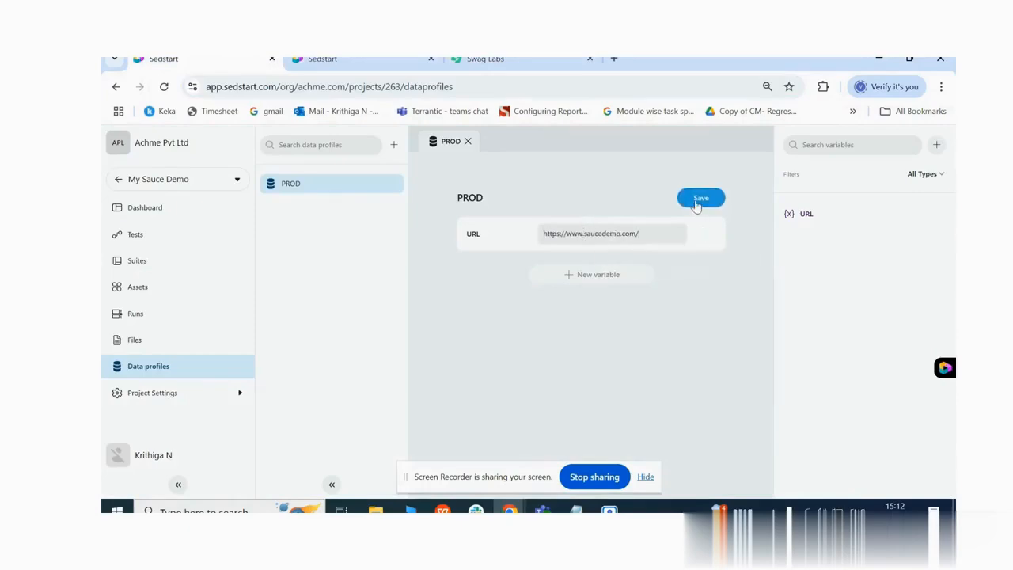
{"action": "key", "text": "ctrl+s"}
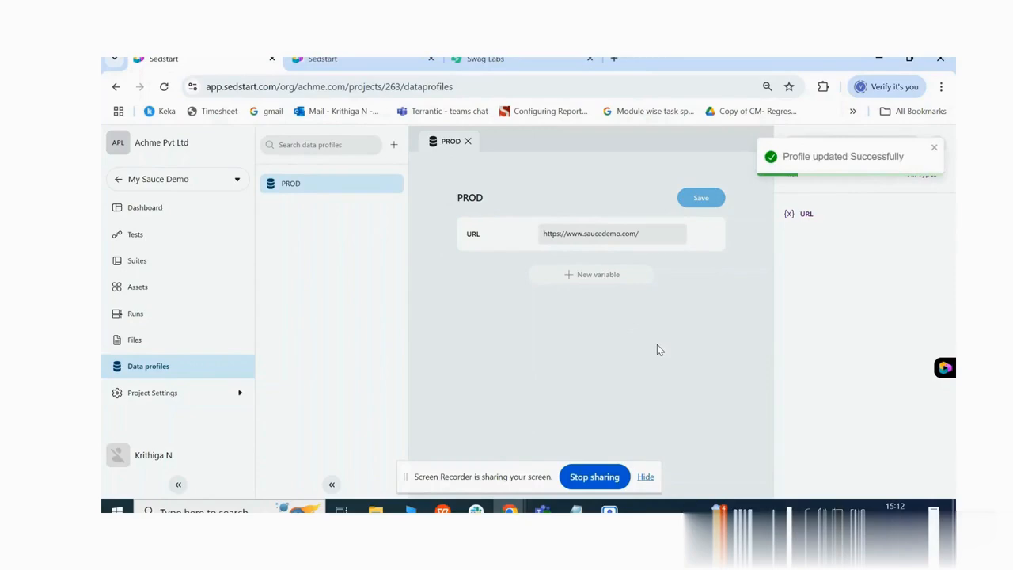
{"action": "left_click", "coordinate": [135, 341]}
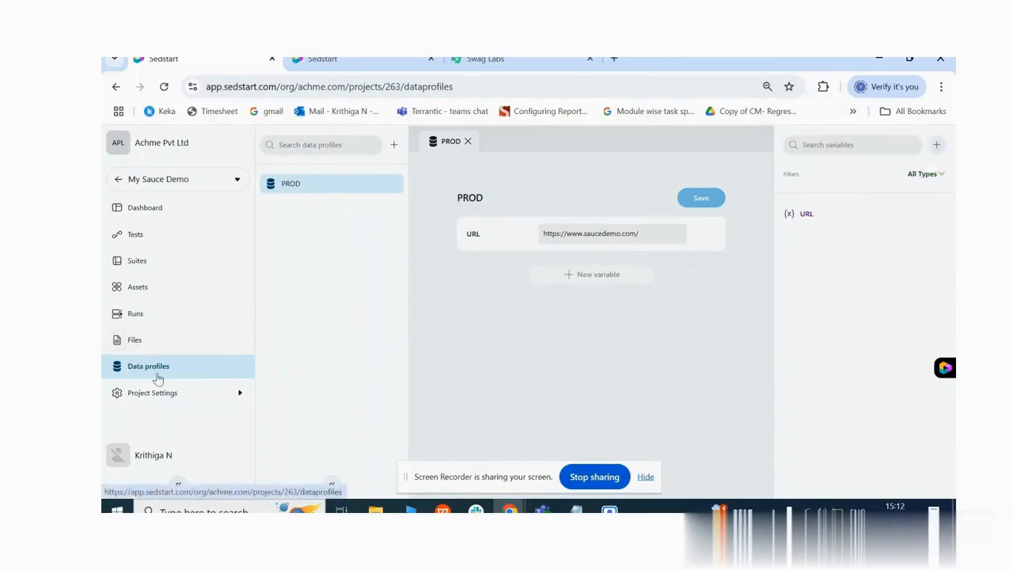
{"action": "left_click", "coordinate": [163, 91]}
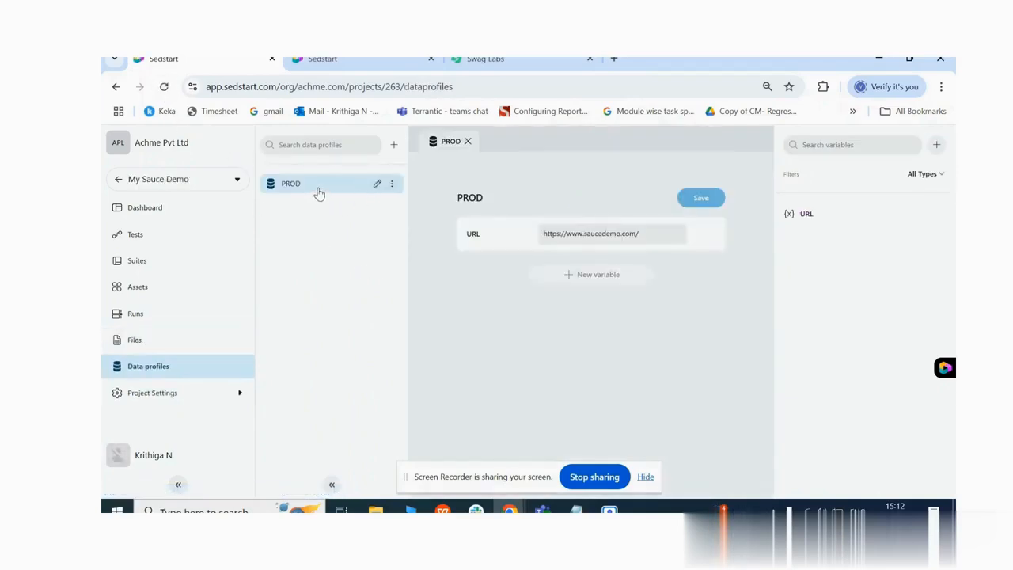
{"action": "left_click_drag", "start_coordinate": [482, 237], "coordinate": [465, 236]}
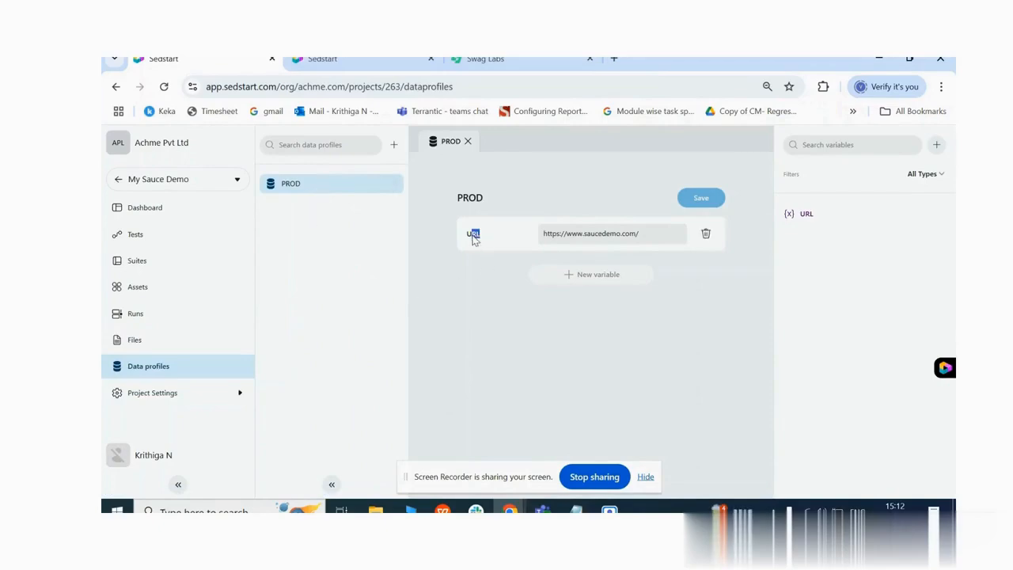
{"action": "left_click_drag", "start_coordinate": [644, 234], "coordinate": [528, 241]}
{"action": "left_click", "coordinate": [543, 318]}
Add a navigate action using Browser.CurrentTab to the test TC_01-Launching application is working fine
{"action": "left_click", "coordinate": [146, 239]}
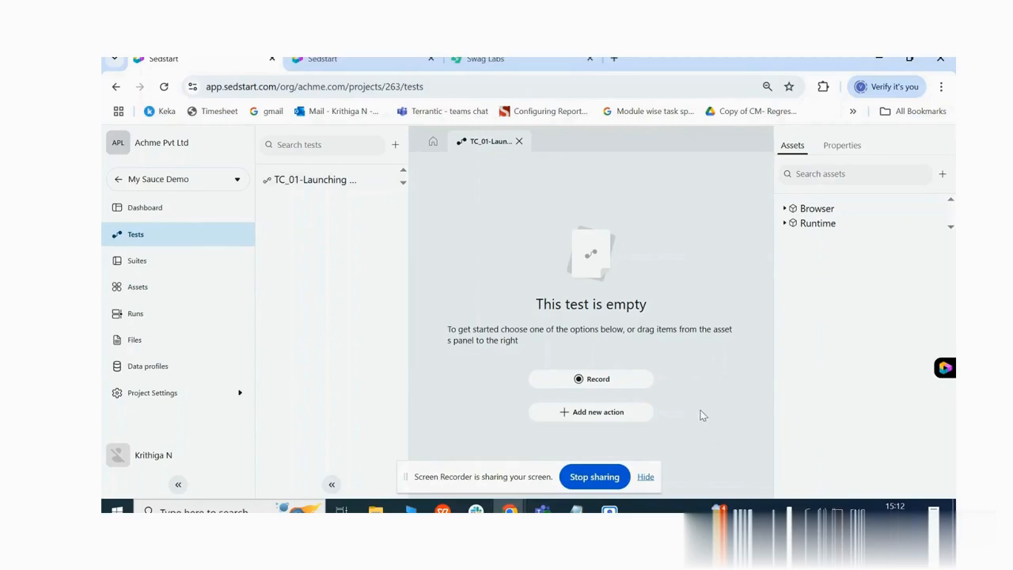
{"action": "left_click", "coordinate": [601, 421]}
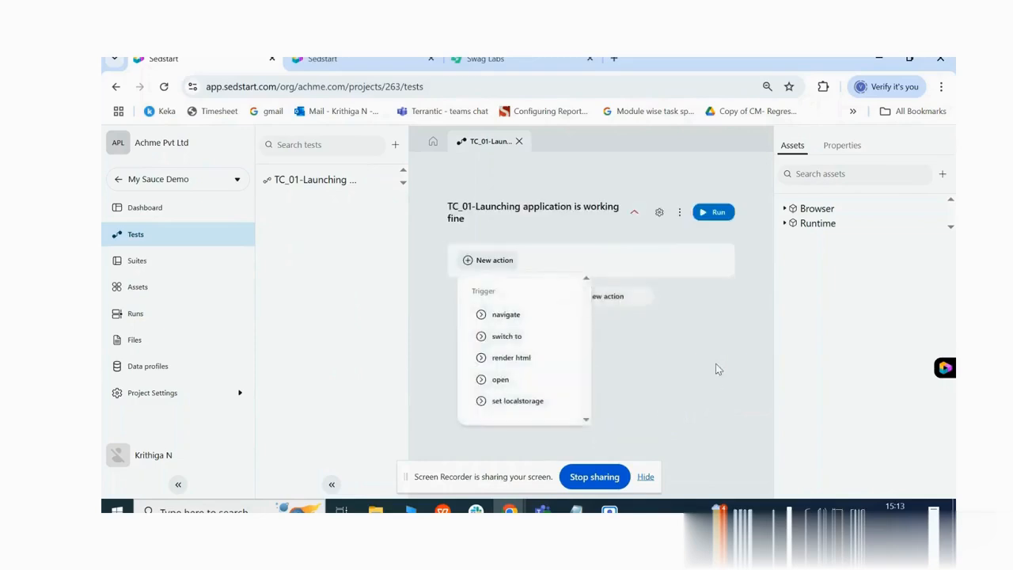
{"action": "left_click", "coordinate": [534, 320]}
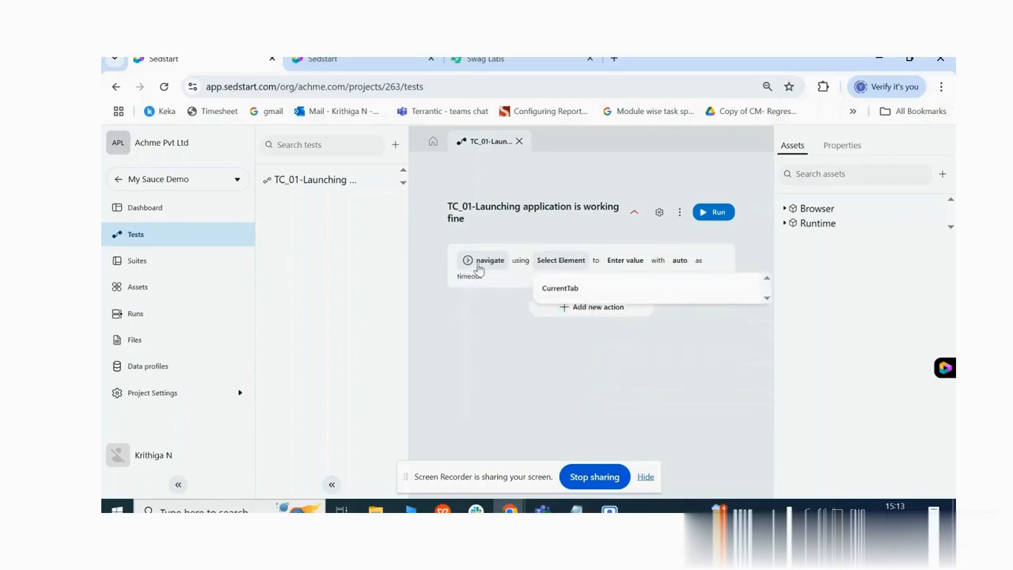
{"action": "left_click", "coordinate": [584, 289]}
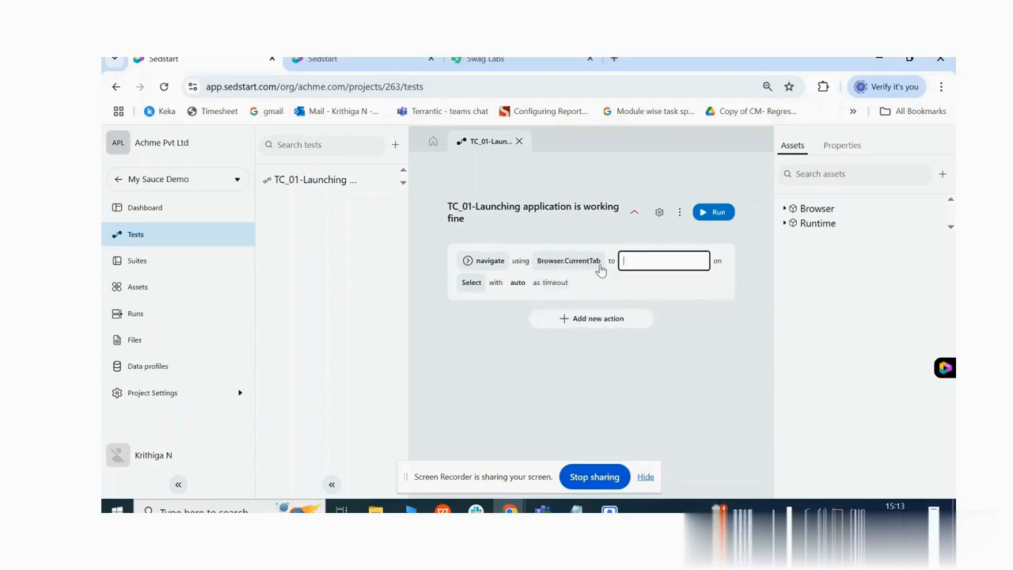
{"action": "left_click", "coordinate": [784, 209]}
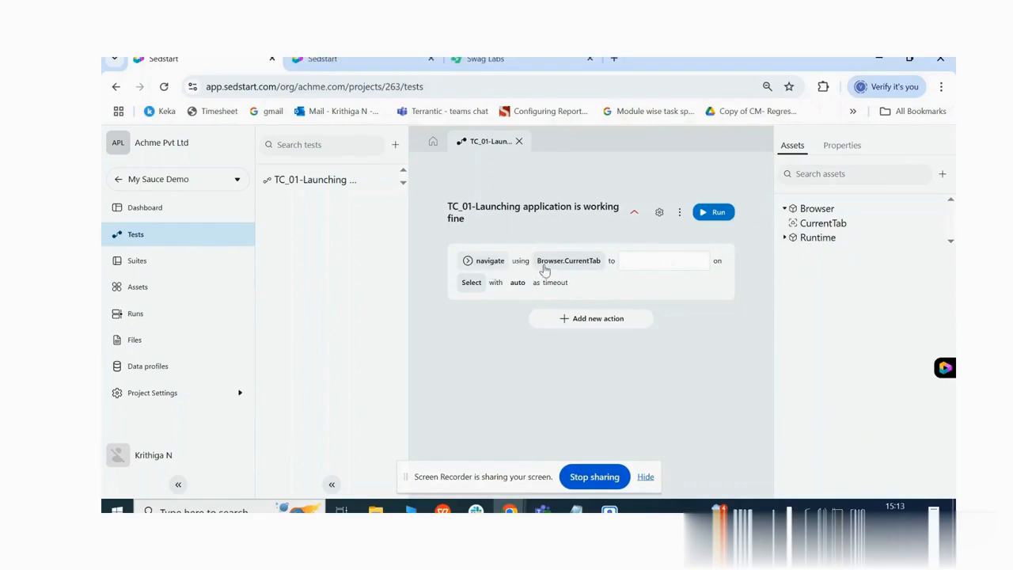
Check the variable name in the PROD data profile and set the navigate action to profile.URL on a new tab opened as 'ROOT'
{"action": "left_click", "coordinate": [633, 262]}
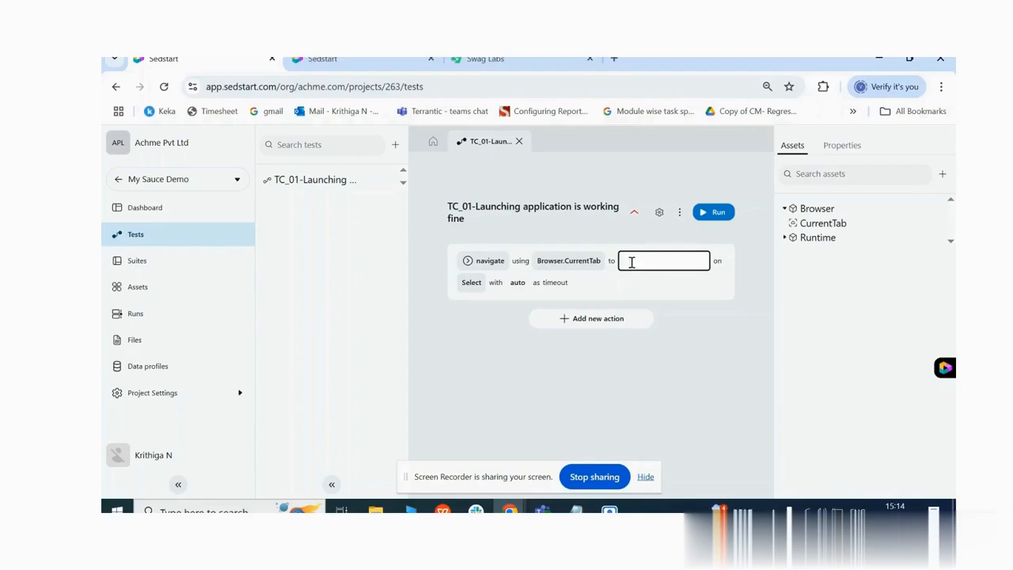
{"action": "right_click", "coordinate": [179, 226]}
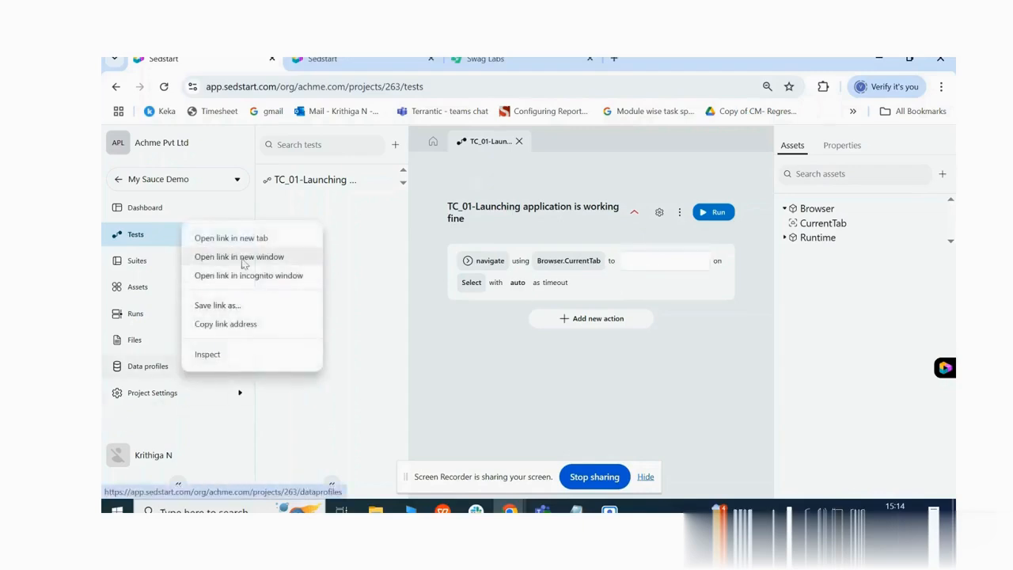
{"action": "left_click", "coordinate": [221, 236]}
{"action": "left_click", "coordinate": [332, 59]}
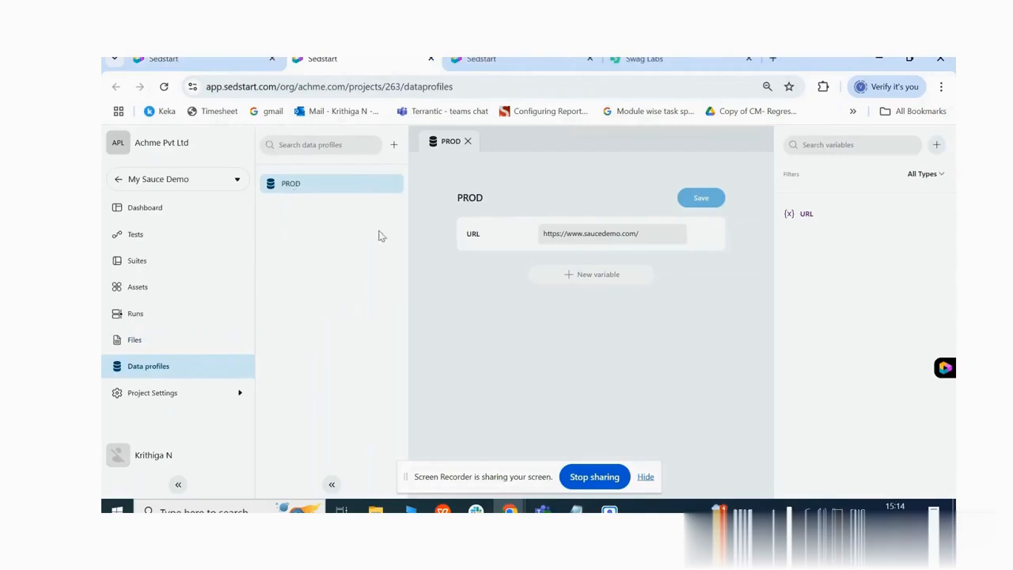
{"action": "left_click_drag", "start_coordinate": [465, 240], "coordinate": [484, 240]}
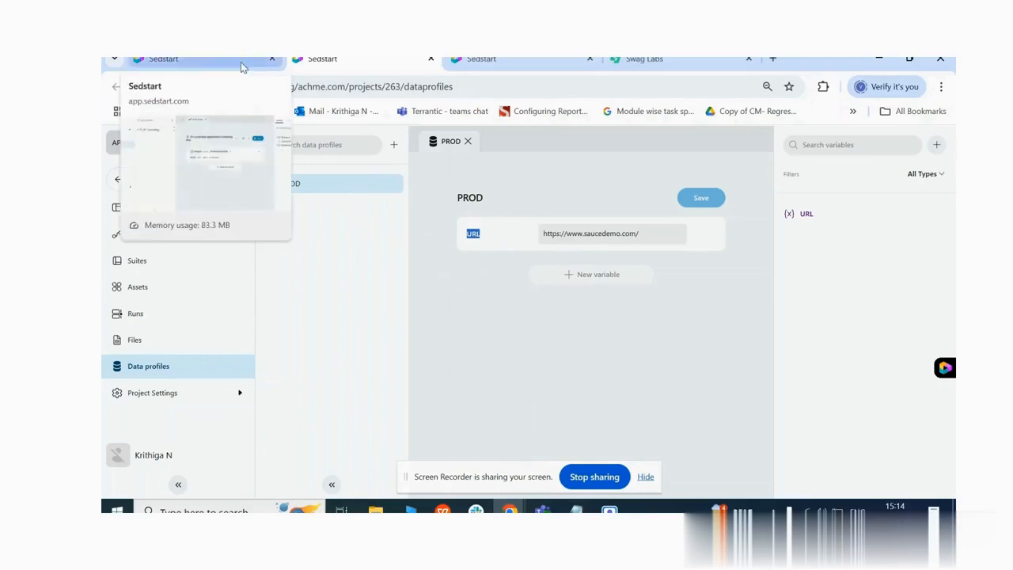
{"action": "left_click_drag", "start_coordinate": [244, 66], "coordinate": [277, 91]}
{"action": "left_click", "coordinate": [522, 69]}
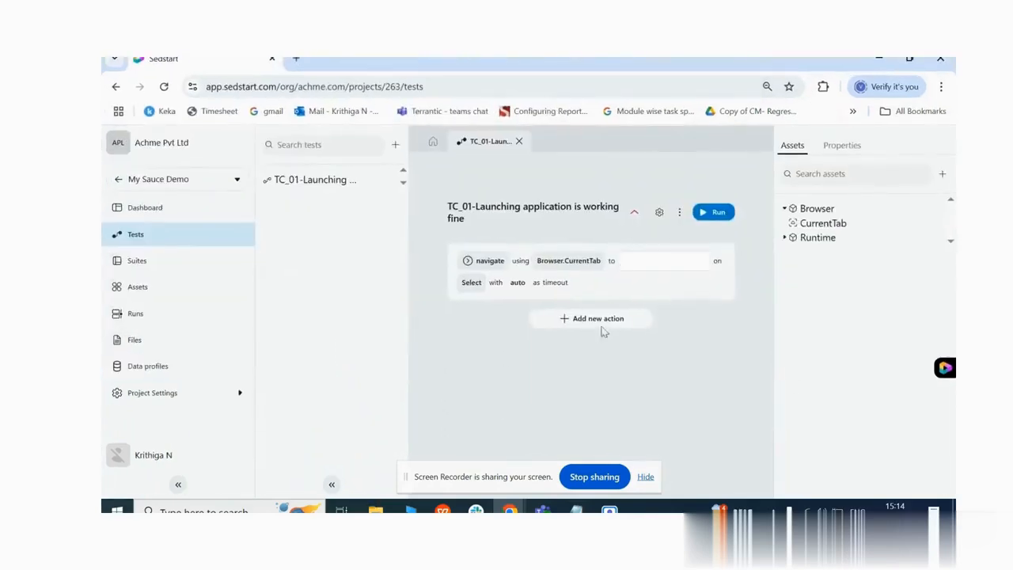
{"action": "left_click", "coordinate": [635, 259]}
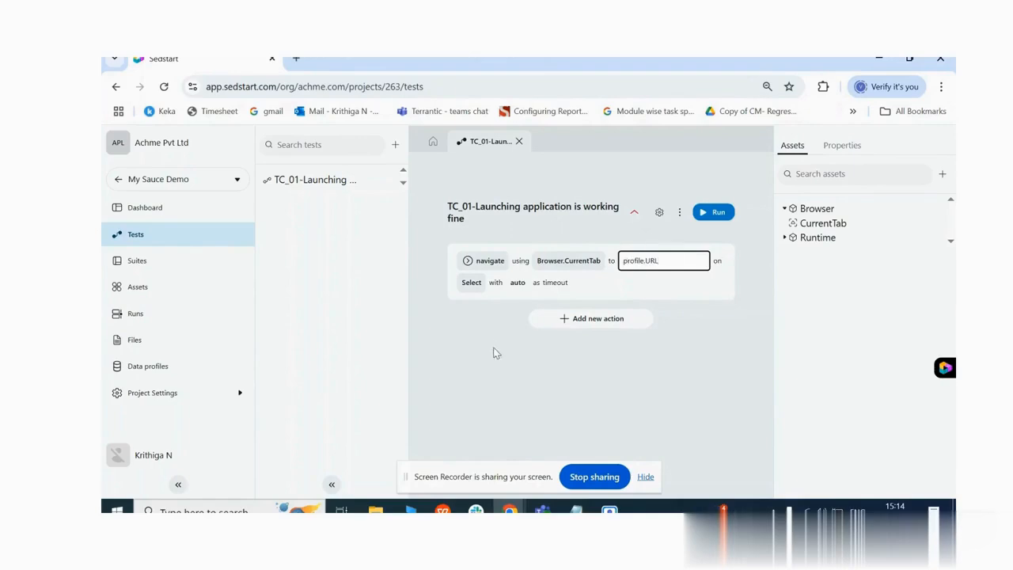
{"action": "left_click", "coordinate": [470, 283]}
{"action": "left_click", "coordinate": [714, 290]}
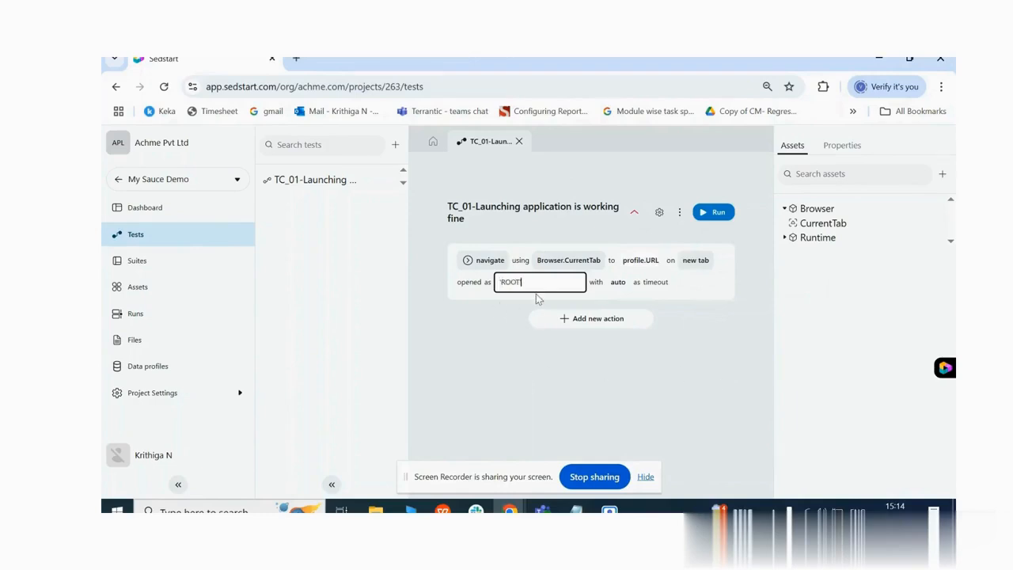
Finish the navigate action with 'ROOT' as the name of the opened tab
{"action": "type", "text": "'ROOT"}
{"action": "left_click", "coordinate": [504, 346]}
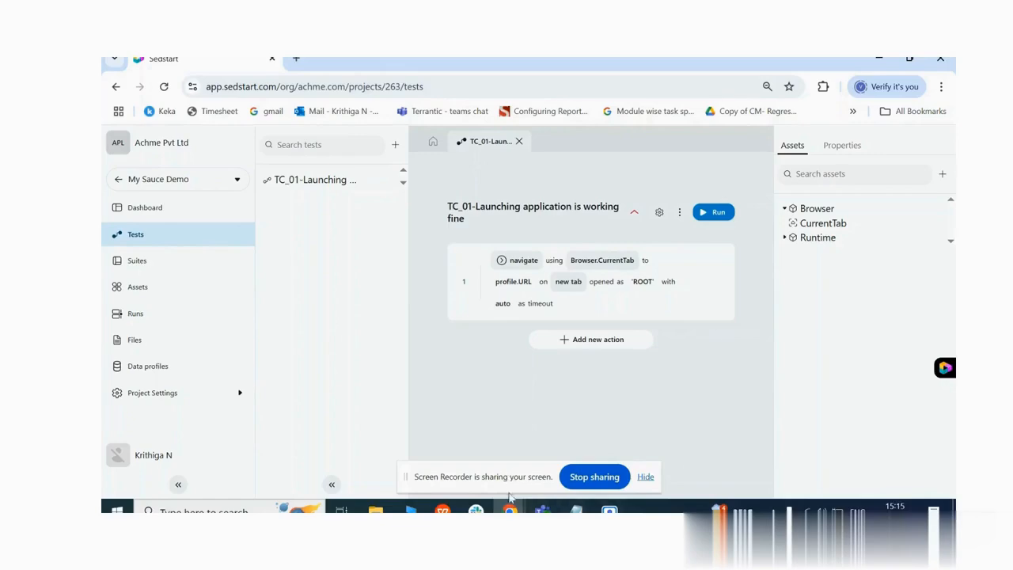
Switch to the Swag Labs page and inspect its title element in the developer tools
{"action": "mouse_move", "coordinate": [511, 509]}
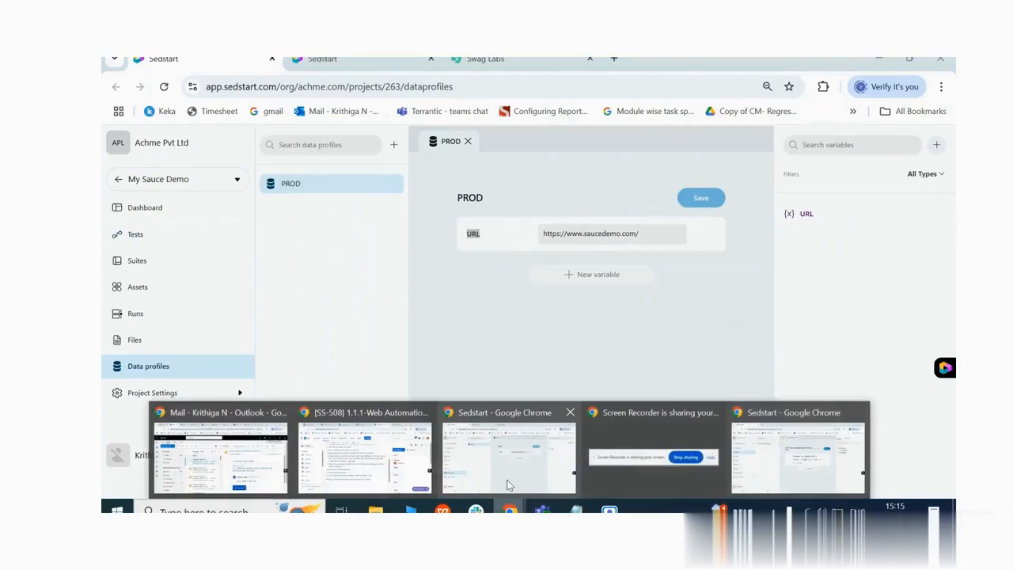
{"action": "left_click", "coordinate": [510, 475]}
{"action": "left_click", "coordinate": [501, 60]}
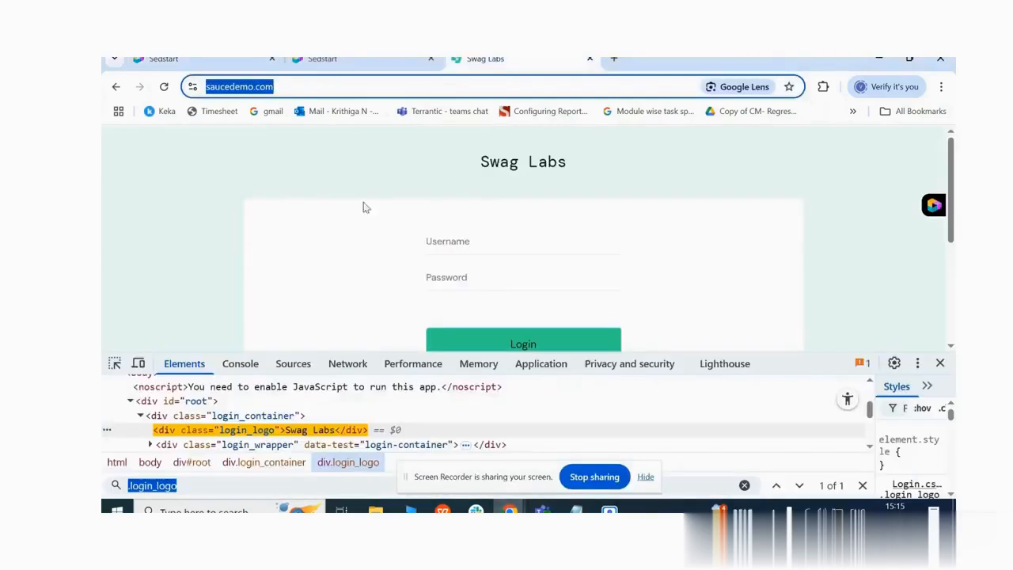
{"action": "left_click", "coordinate": [494, 169]}
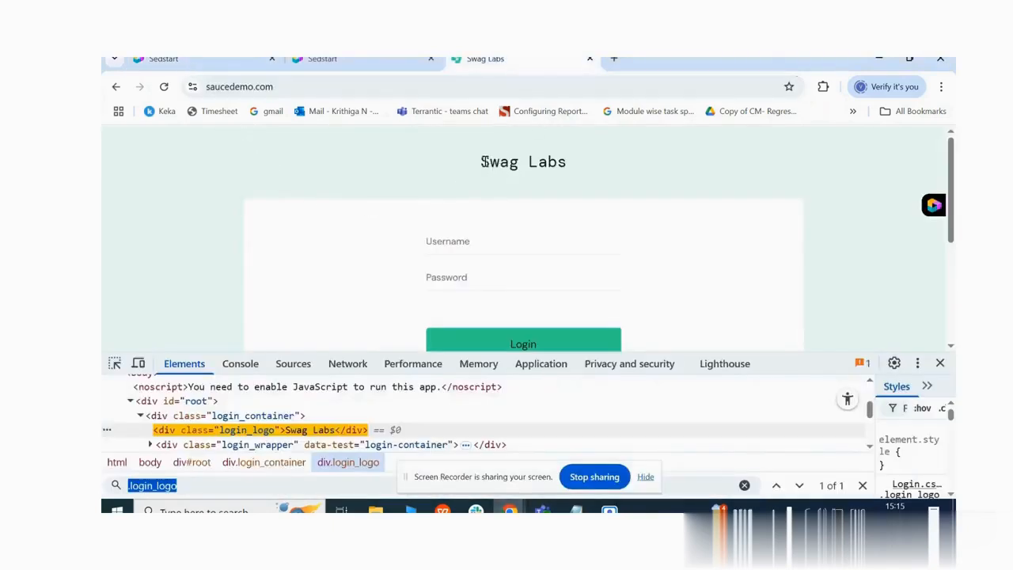
{"action": "left_click_drag", "start_coordinate": [484, 161], "coordinate": [574, 169]}
{"action": "left_click", "coordinate": [288, 280]}
{"action": "left_click", "coordinate": [114, 364]}
{"action": "left_click", "coordinate": [518, 166]}
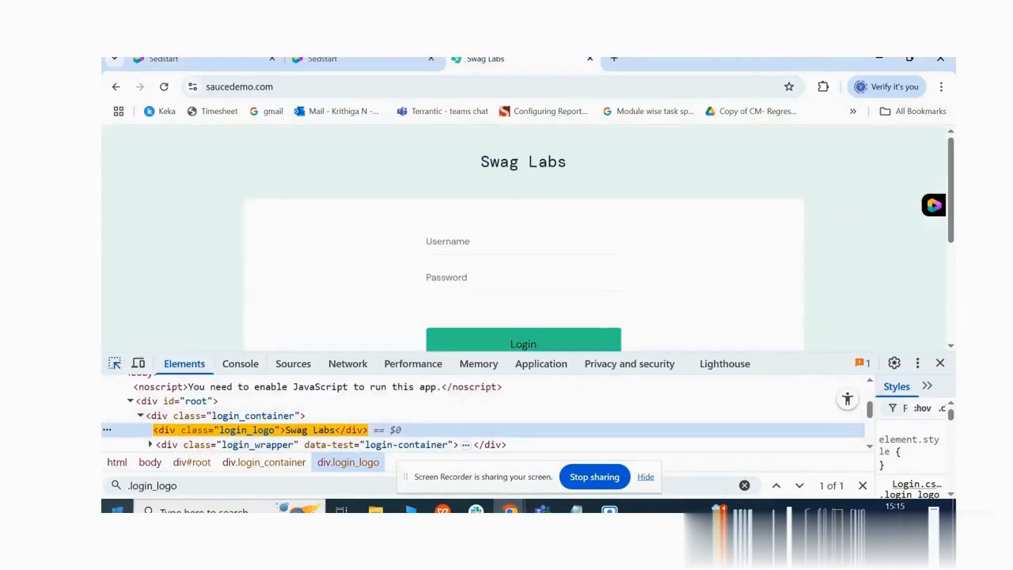
Copy the .login_logo selector from the developer tools' element search
{"action": "triple_click", "coordinate": [189, 485]}
{"action": "key", "text": "ctrl+c"}
{"action": "key", "text": "Return"}
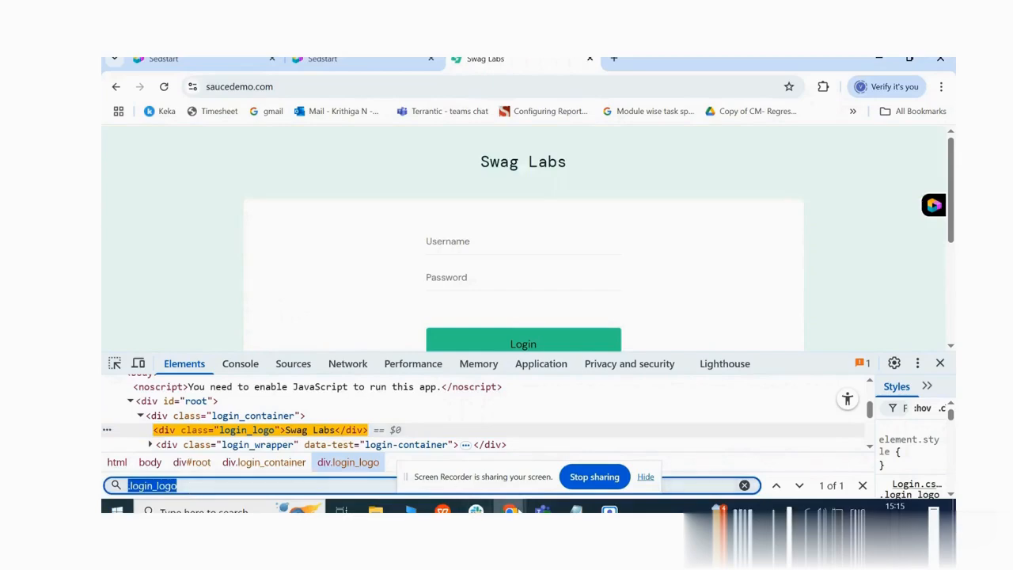
Back in the Sedstart test, start a new element under the Browser asset with pageTitle as its name and description
{"action": "left_click", "coordinate": [510, 510]}
{"action": "left_click", "coordinate": [766, 452]}
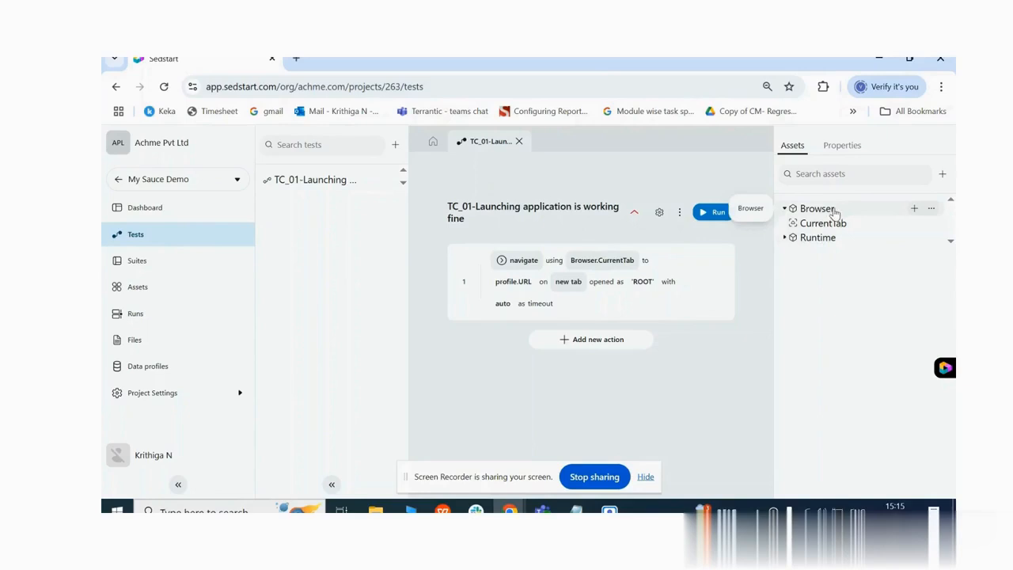
{"action": "left_click", "coordinate": [914, 211]}
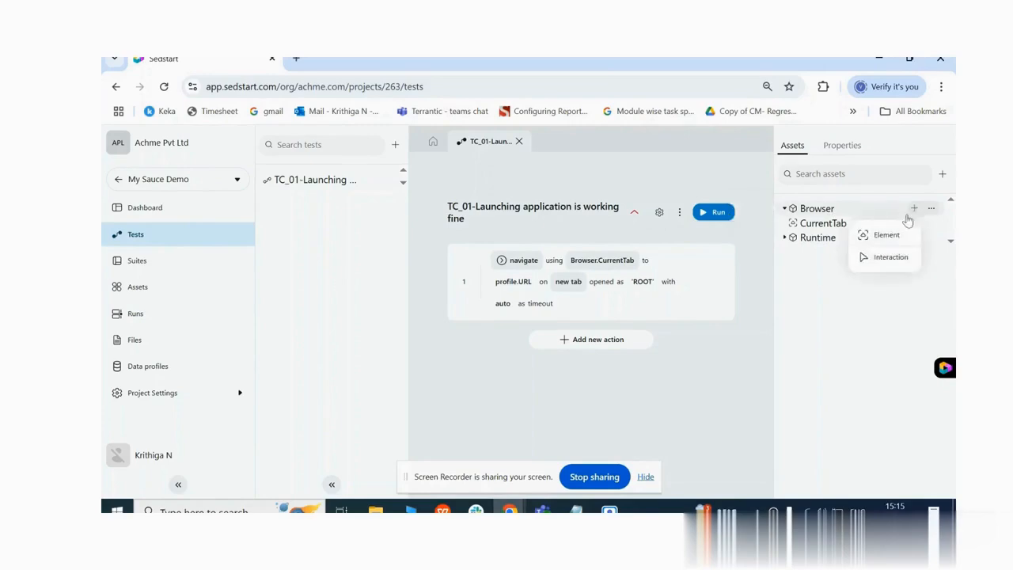
{"action": "left_click", "coordinate": [888, 235]}
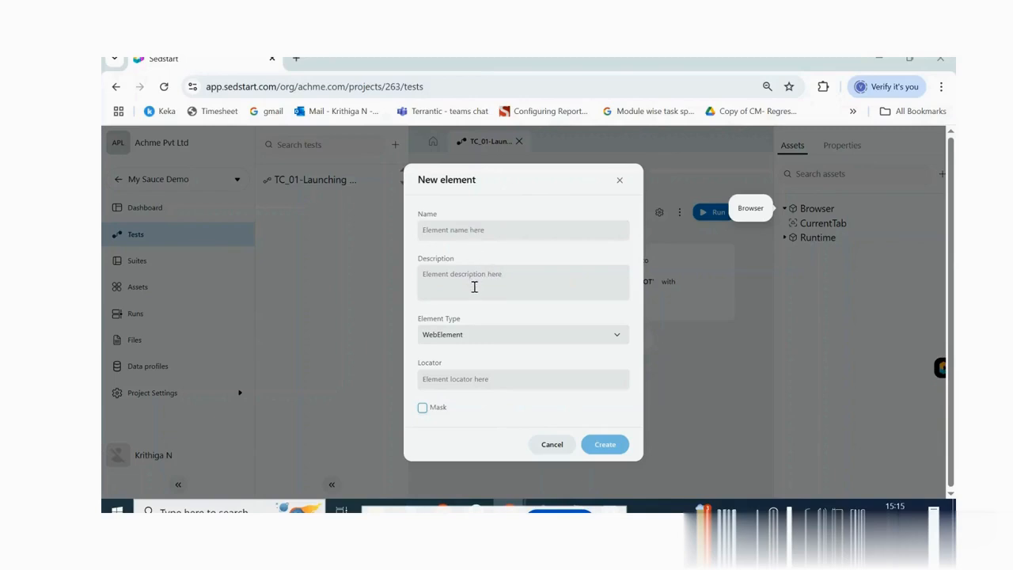
{"action": "left_click", "coordinate": [482, 229]}
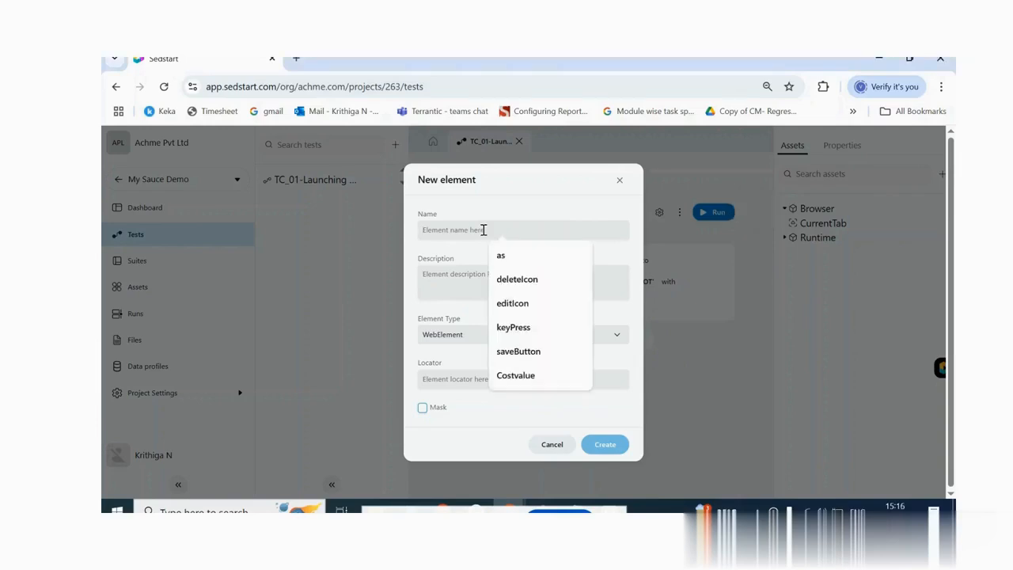
{"action": "type", "text": "pageT"}
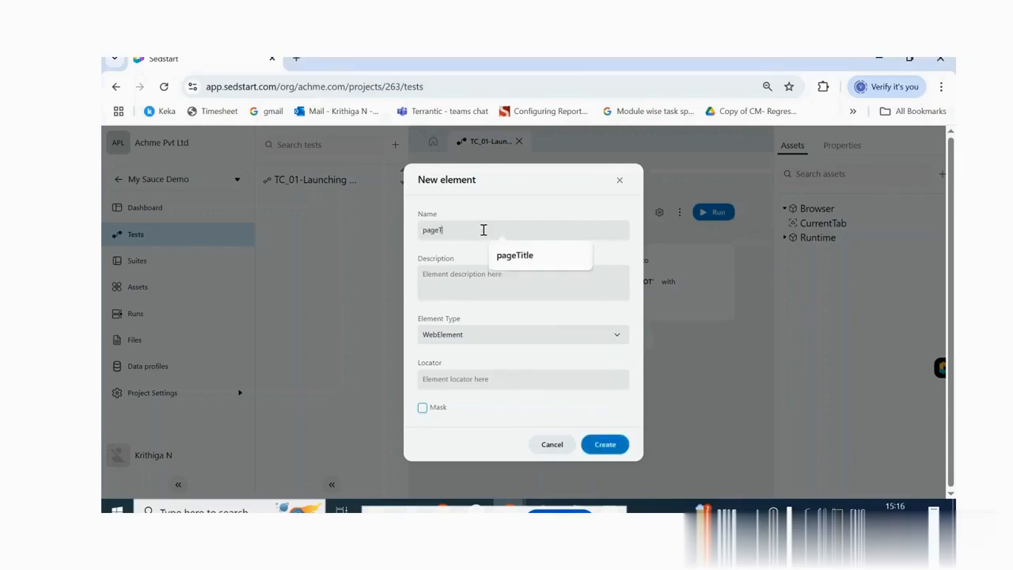
{"action": "type", "text": "itle"}
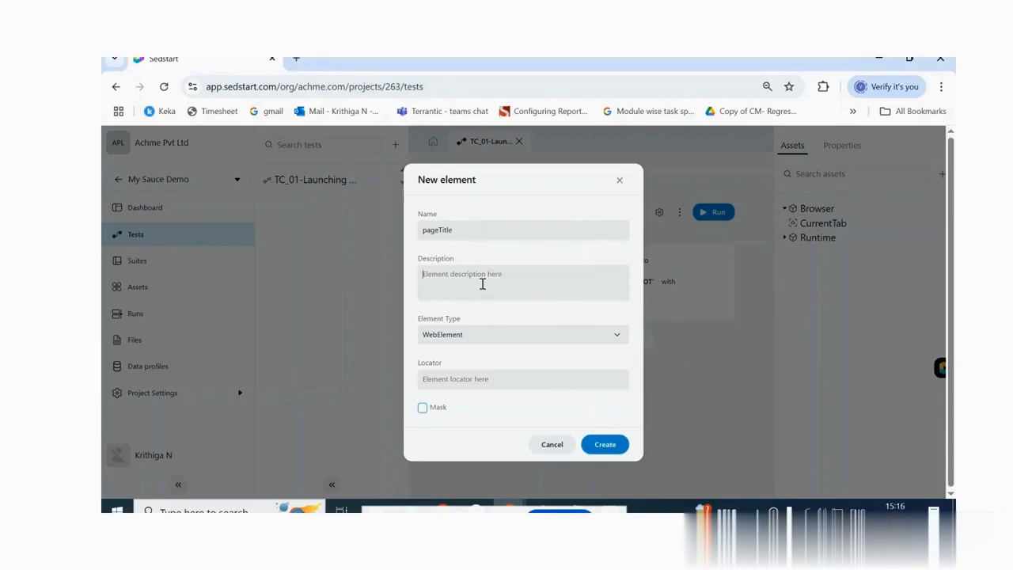
{"action": "type", "text": "pageTitle"}
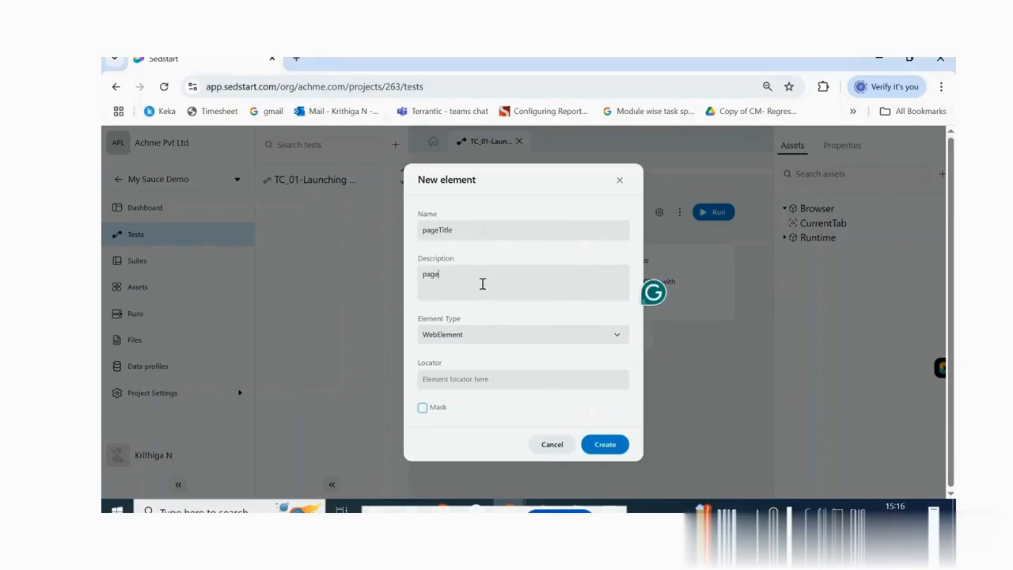
Set the new element's locator to the copied .login_logo selector and create the element
{"action": "left_click", "coordinate": [455, 379]}
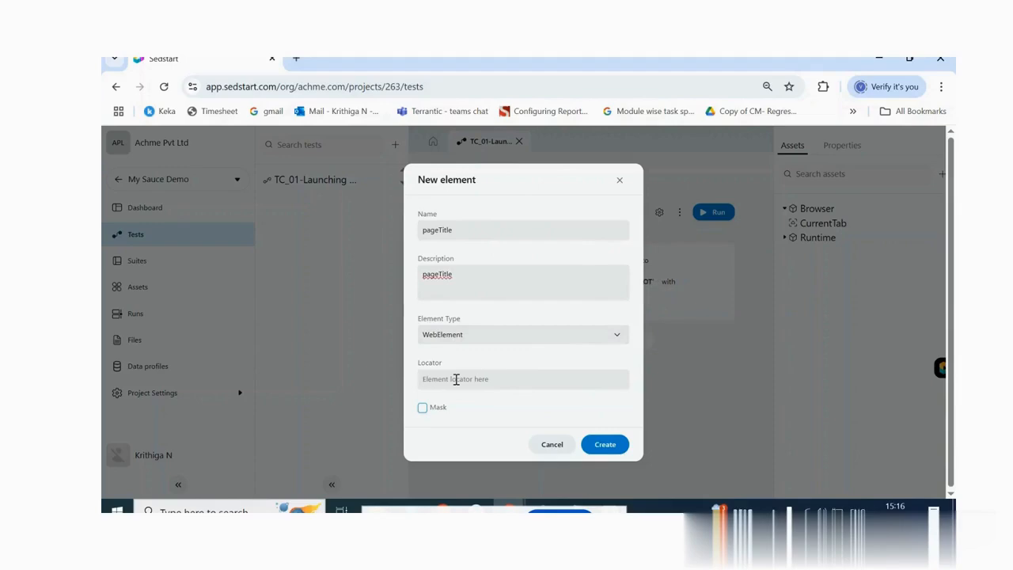
{"action": "type", "text": "'"}
{"action": "key", "text": "BackSpace"}
{"action": "type", "text": "1"}
{"action": "key", "text": "ctrl+v"}
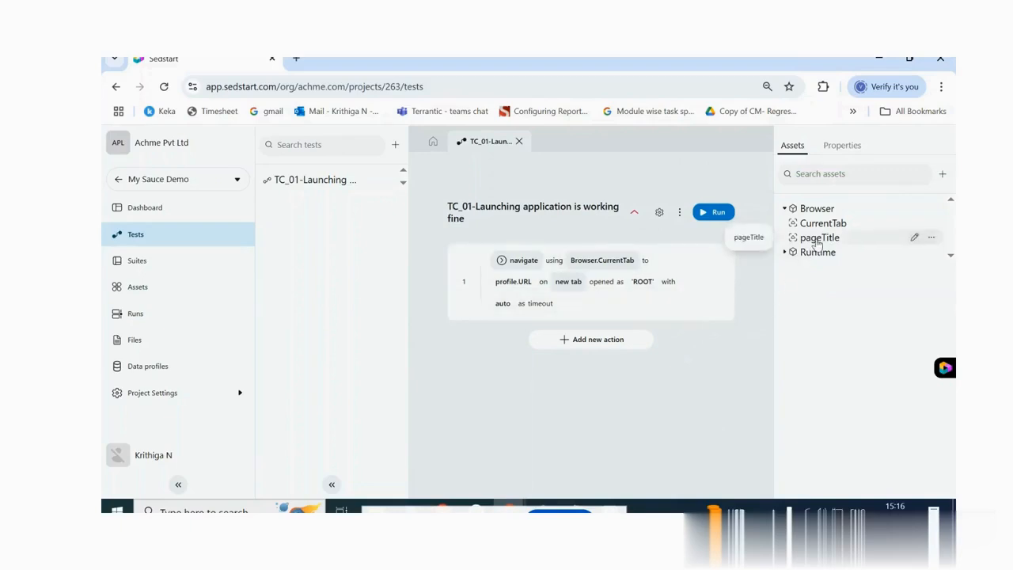
Add the pageTitle element to the test as a second action and change its action to text content verification
{"action": "left_click_drag", "start_coordinate": [817, 242], "coordinate": [604, 361]}
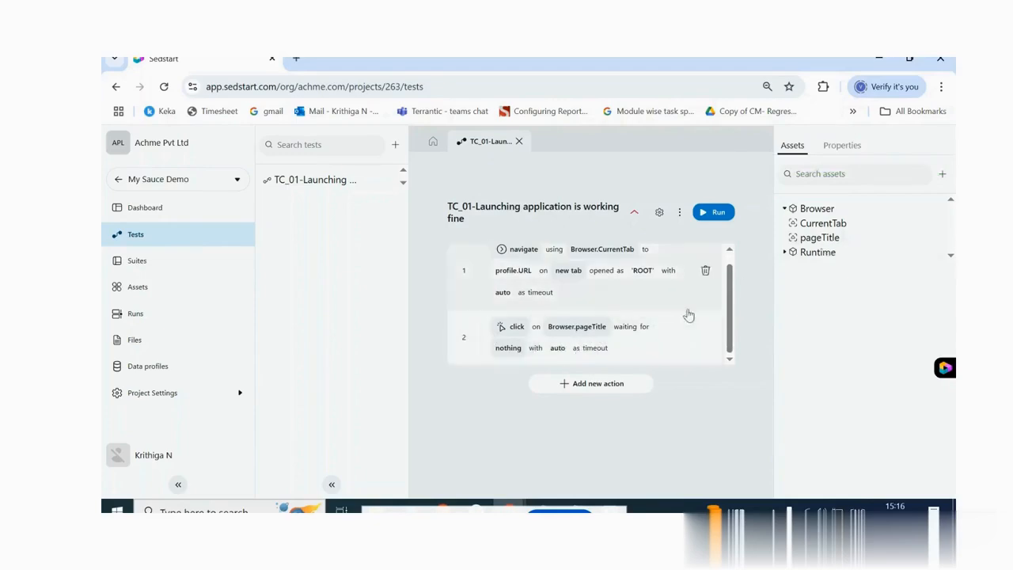
{"action": "left_click", "coordinate": [508, 329]}
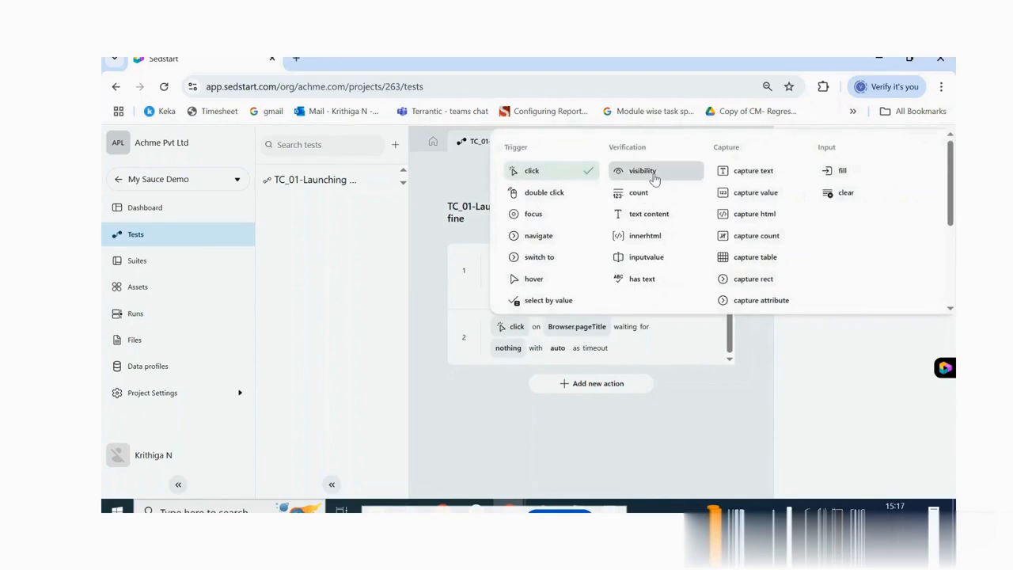
{"action": "left_click", "coordinate": [522, 447]}
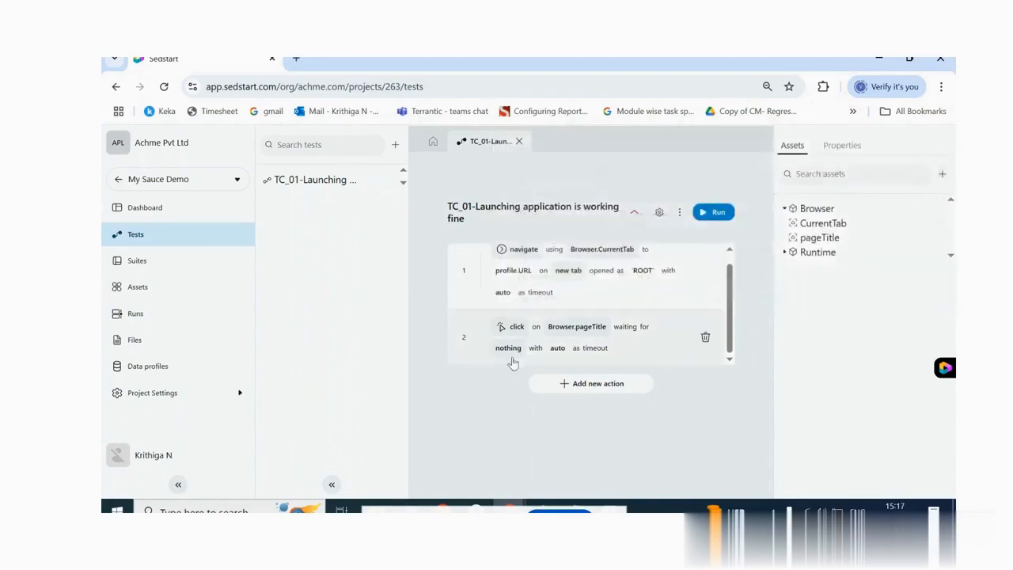
{"action": "left_click", "coordinate": [515, 328]}
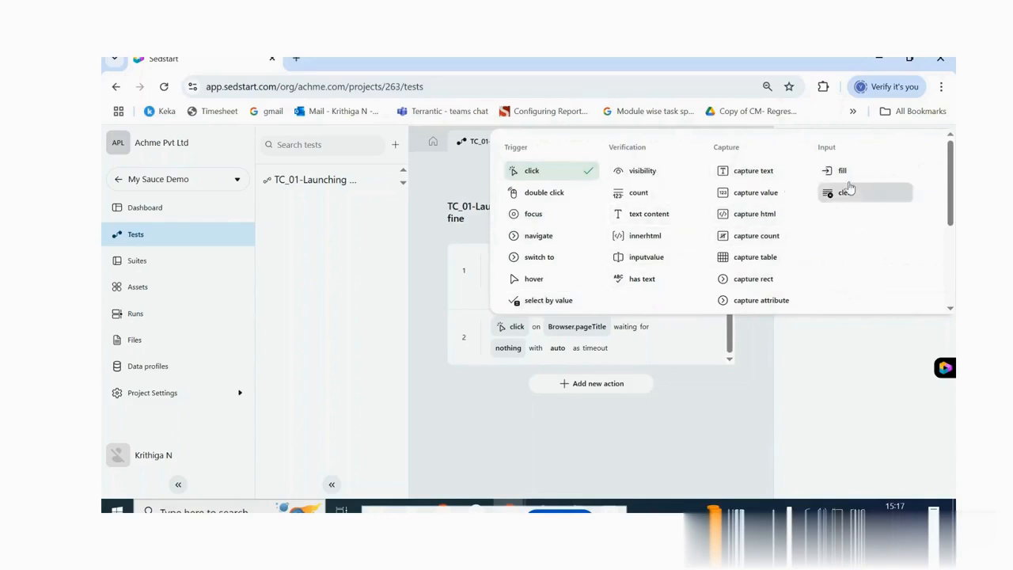
{"action": "left_click", "coordinate": [713, 425]}
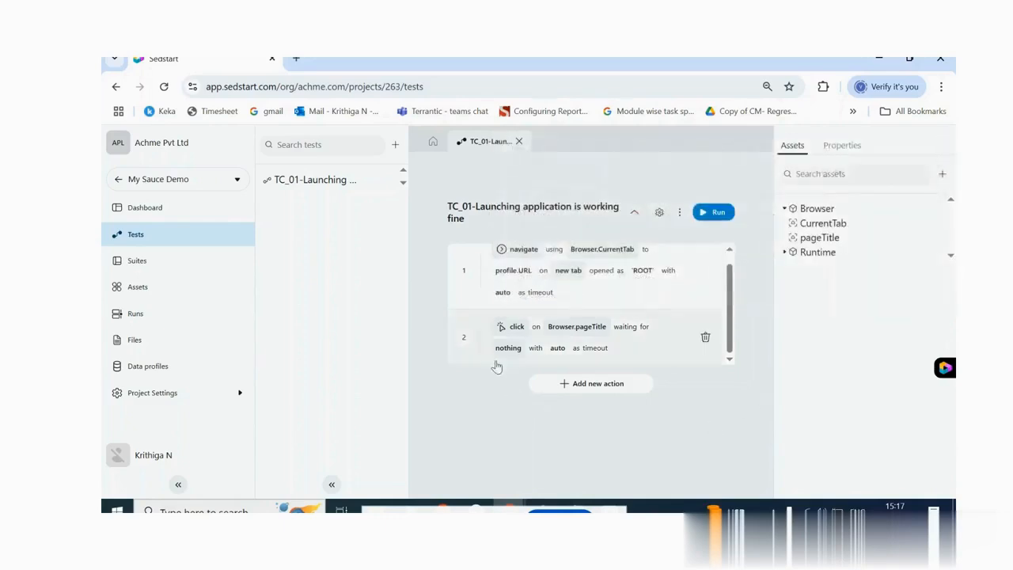
{"action": "left_click", "coordinate": [513, 328]}
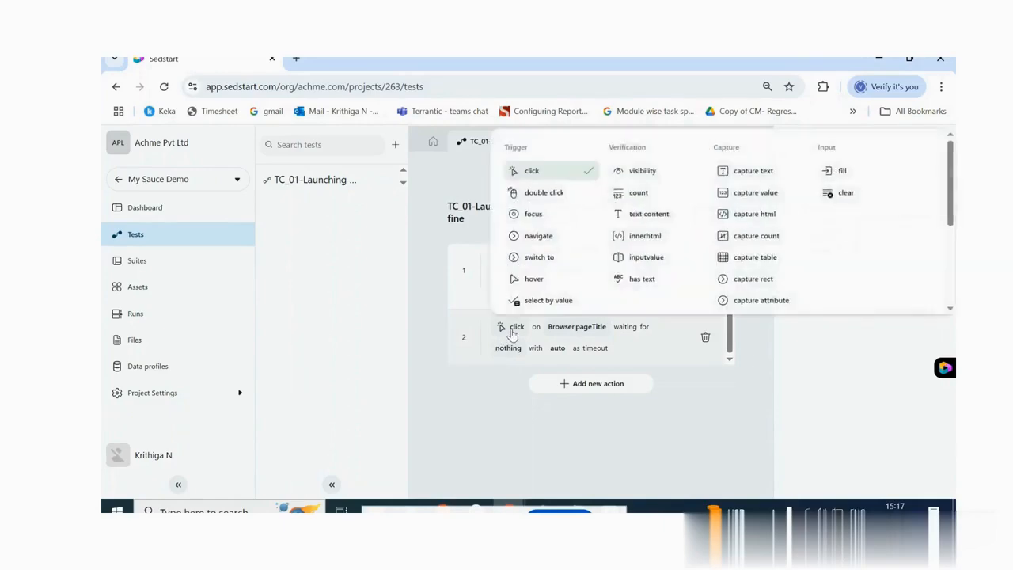
{"action": "left_click", "coordinate": [659, 217]}
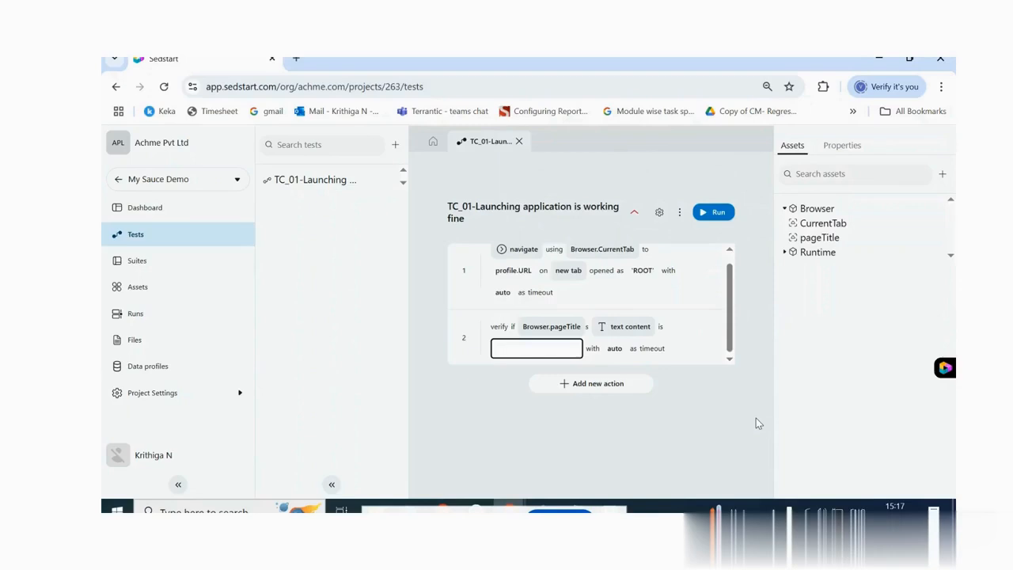
Switch to the Swag Labs page and copy the title text from its login_logo element
{"action": "left_click_drag", "start_coordinate": [418, 510], "coordinate": [351, 446]}
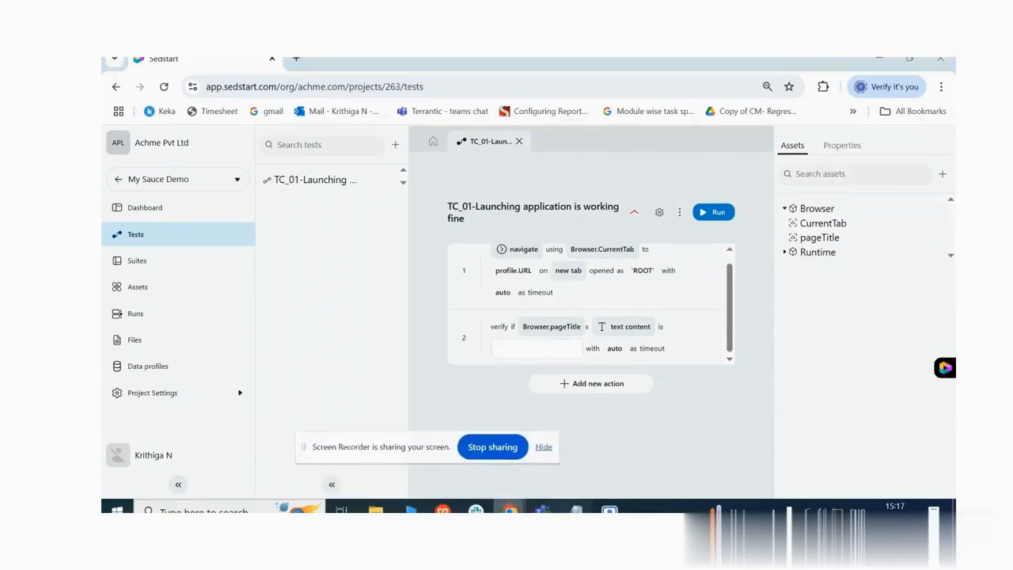
{"action": "mouse_move", "coordinate": [511, 510]}
{"action": "left_click", "coordinate": [508, 451]}
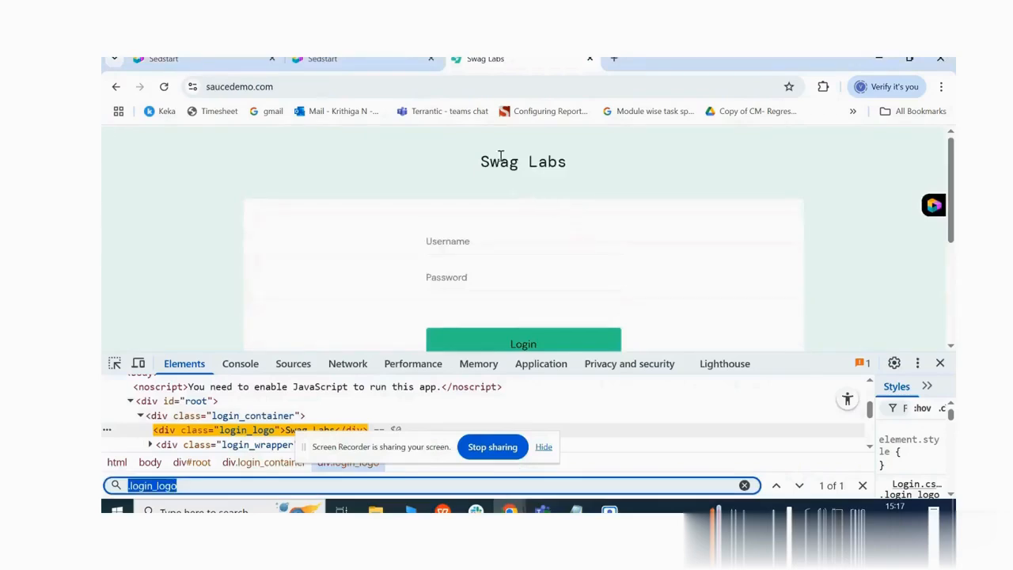
{"action": "left_click_drag", "start_coordinate": [481, 162], "coordinate": [573, 170]}
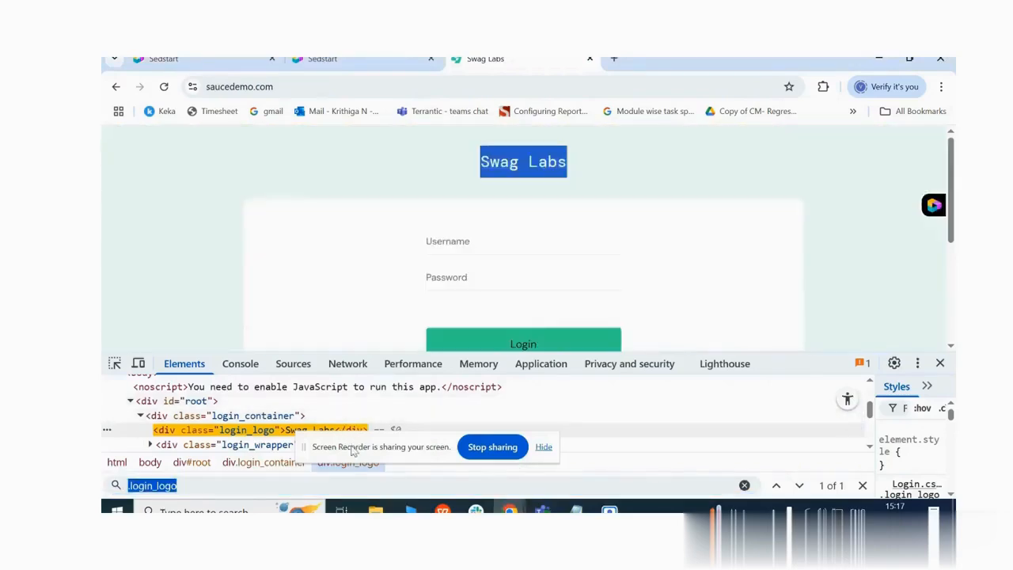
{"action": "left_click", "coordinate": [543, 446]}
{"action": "double_click", "coordinate": [309, 433]}
{"action": "key", "text": "ctrl+c"}
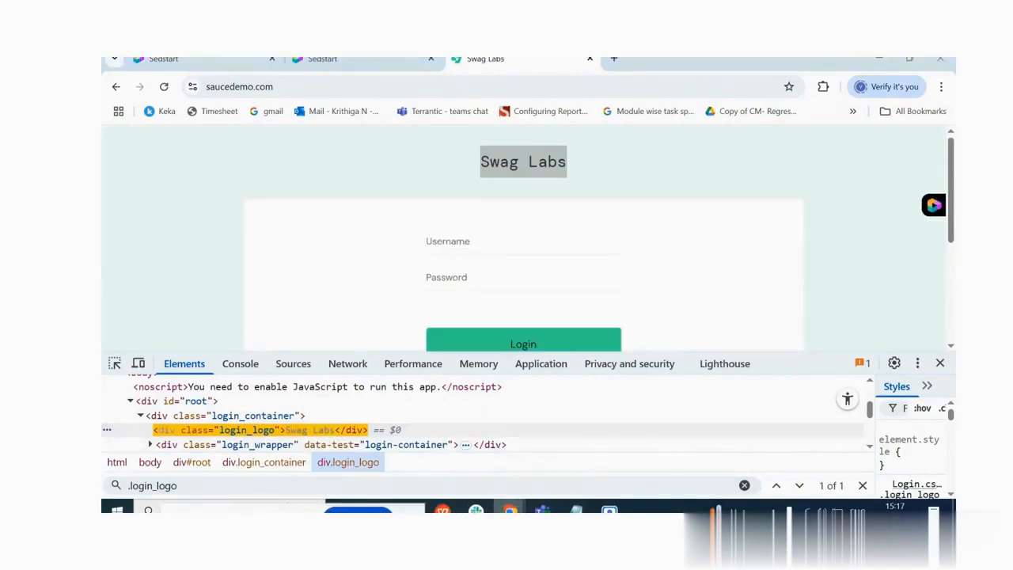
In the Sedstart test, set the expected text content of Browser.pageTitle to 'Swag Labs'
{"action": "mouse_move", "coordinate": [510, 511]}
{"action": "left_click", "coordinate": [766, 442]}
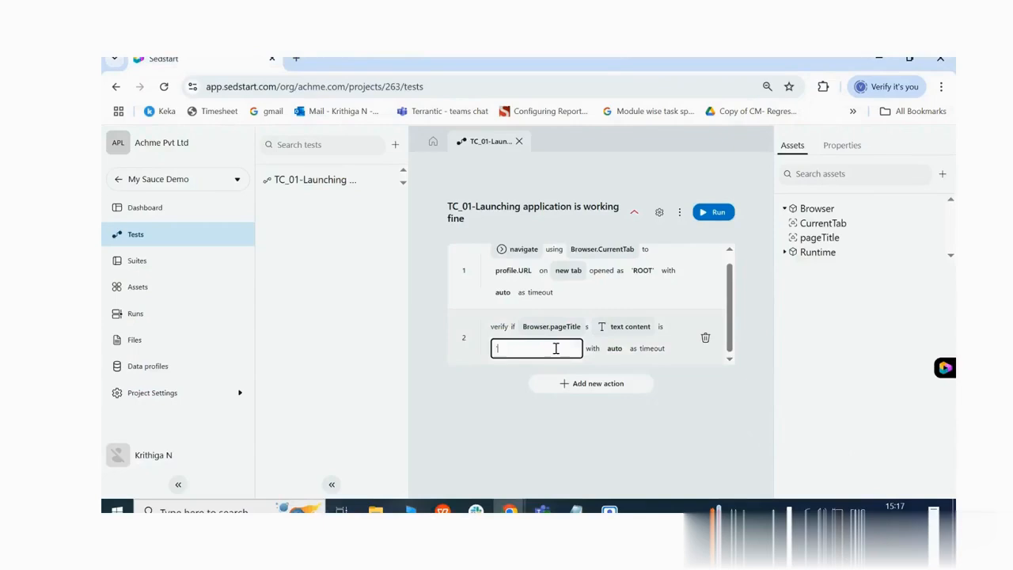
{"action": "key", "text": "ctrl+v"}
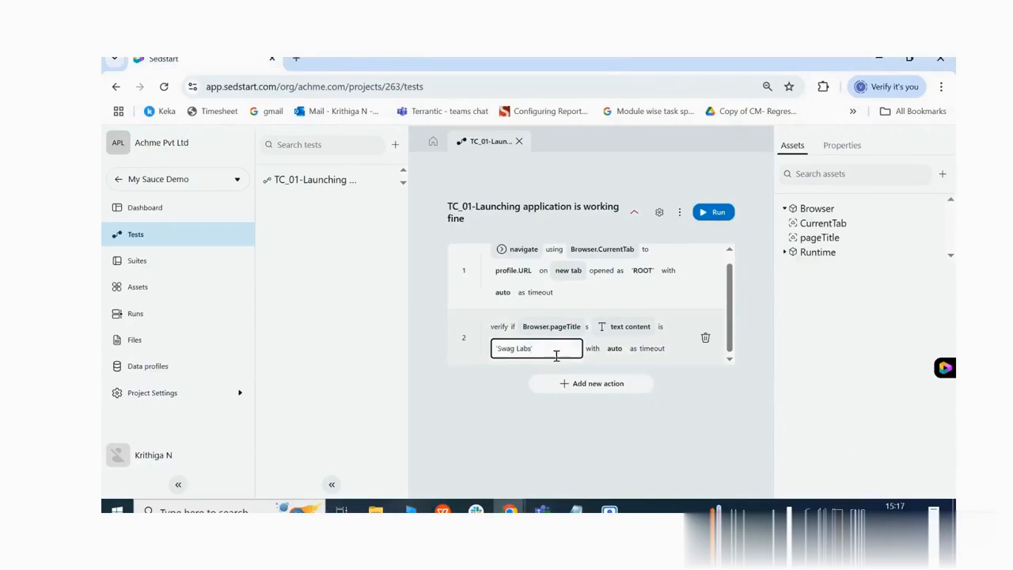
{"action": "left_click", "coordinate": [587, 430]}
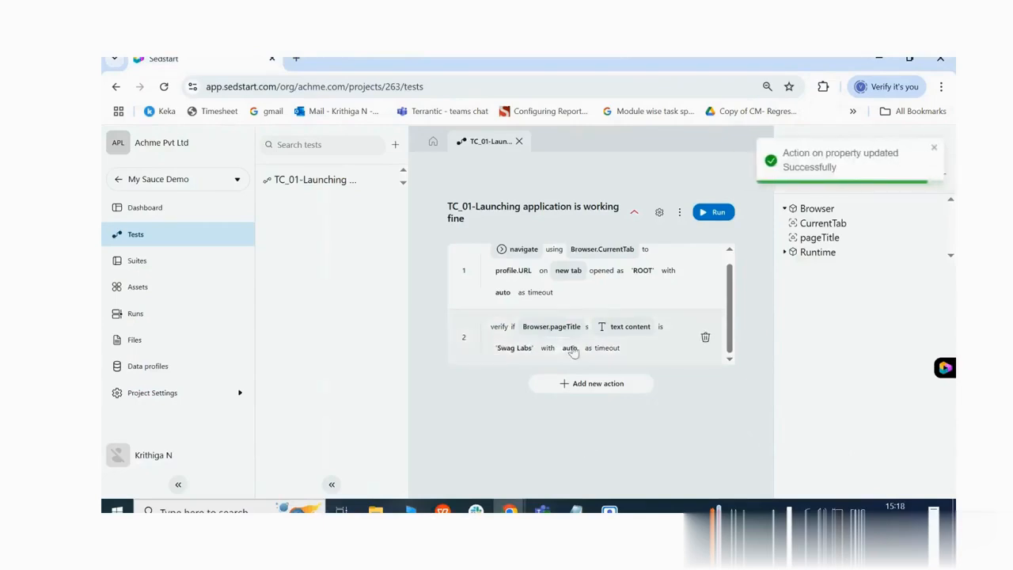
Run the test for the PROD profile and review the navigate and verification entries in the run log
{"action": "scroll", "coordinate": [558, 317], "scroll_direction": "up", "scroll_amount": 1}
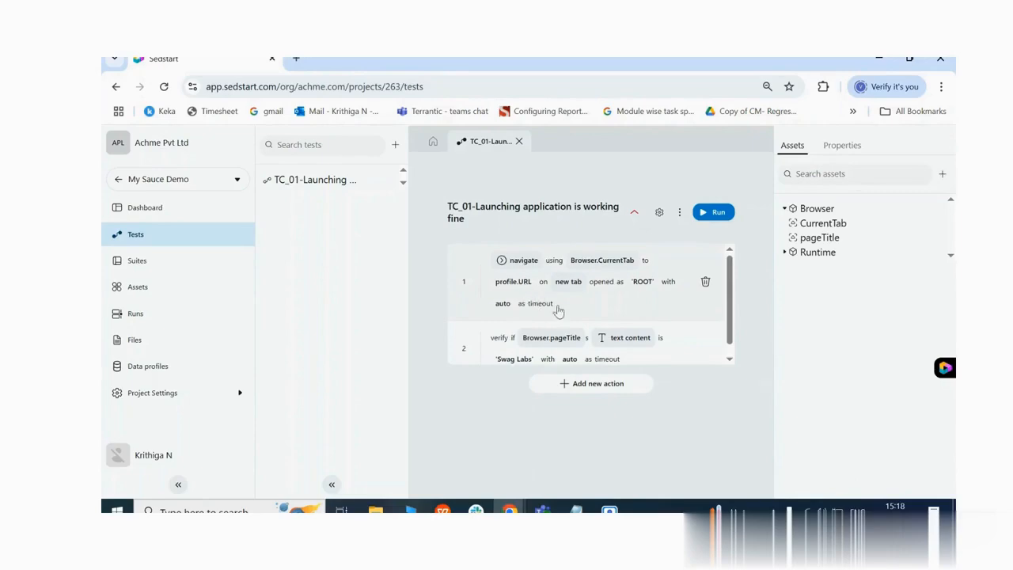
{"action": "scroll", "coordinate": [523, 320], "scroll_direction": "down", "scroll_amount": 1}
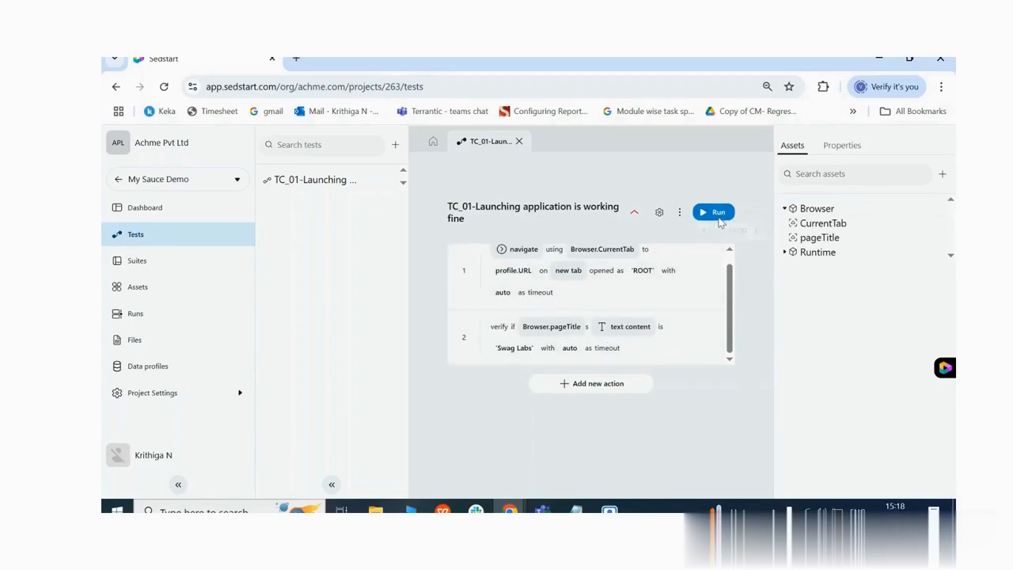
{"action": "mouse_move", "coordinate": [744, 240]}
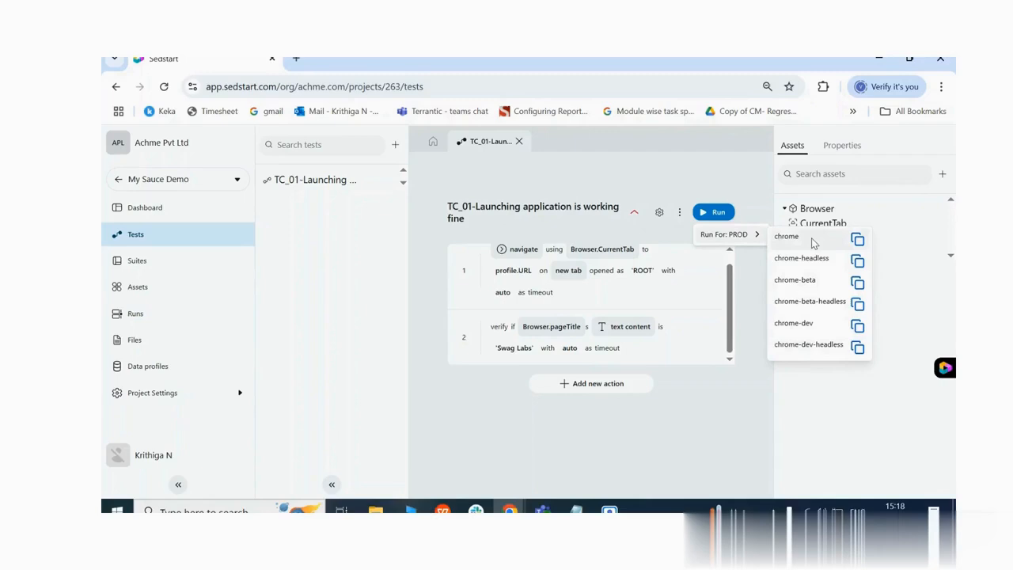
{"action": "left_click", "coordinate": [815, 281]}
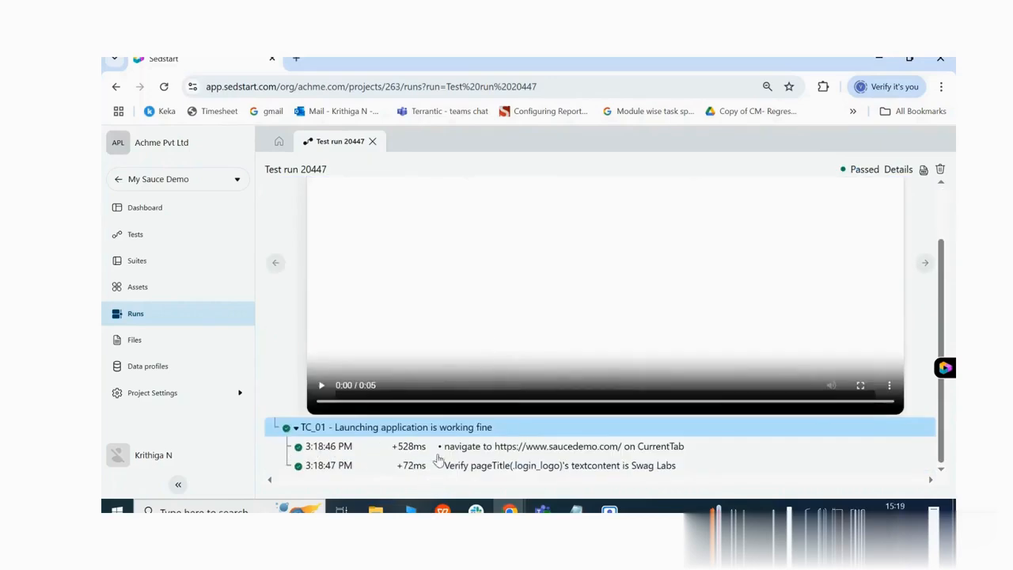
{"action": "left_click_drag", "start_coordinate": [443, 447], "coordinate": [686, 447]}
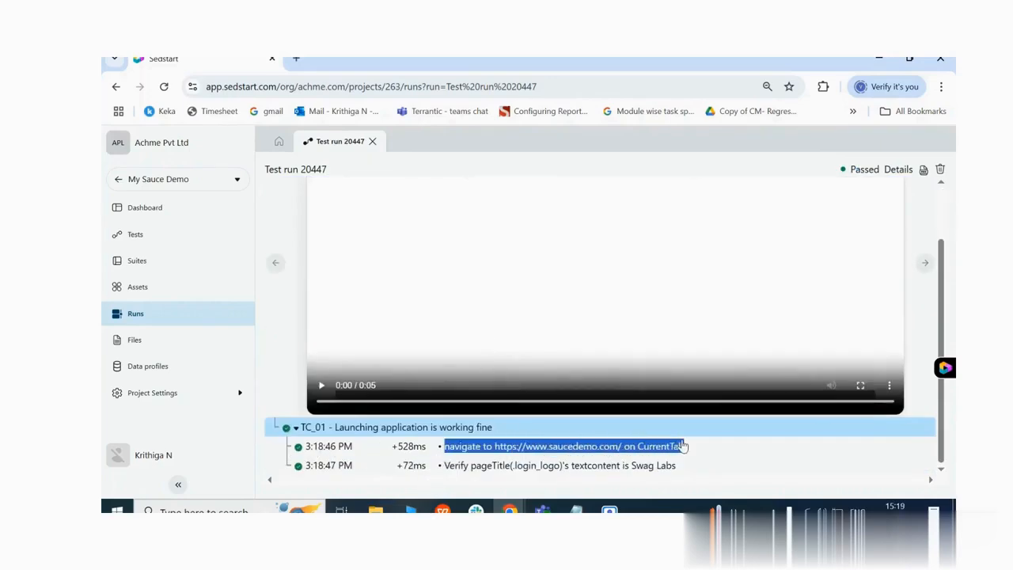
{"action": "left_click_drag", "start_coordinate": [443, 468], "coordinate": [682, 474]}
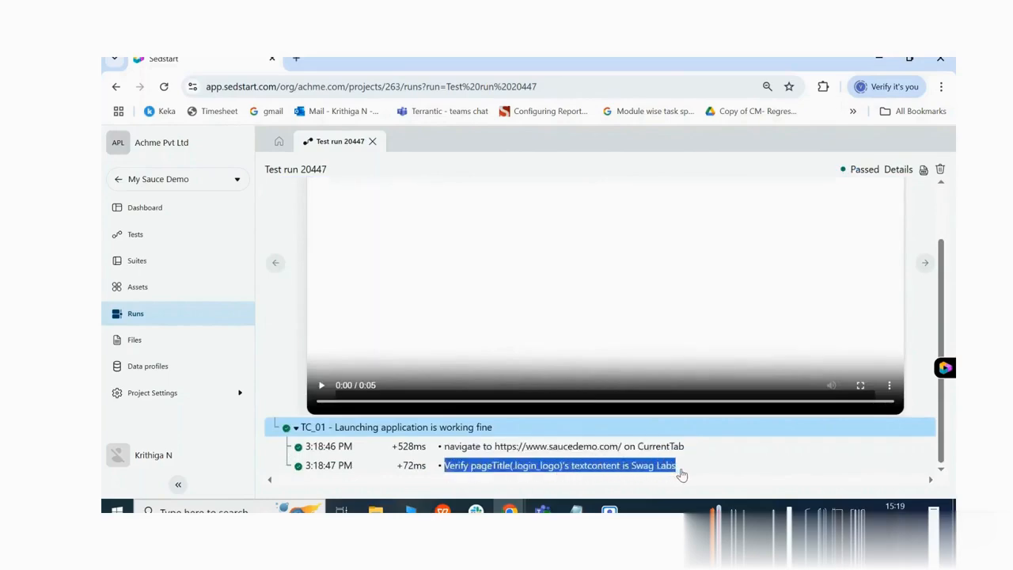
Check the overall status of the test run and play its screen recording of the Swag Labs page
{"action": "left_click", "coordinate": [852, 172]}
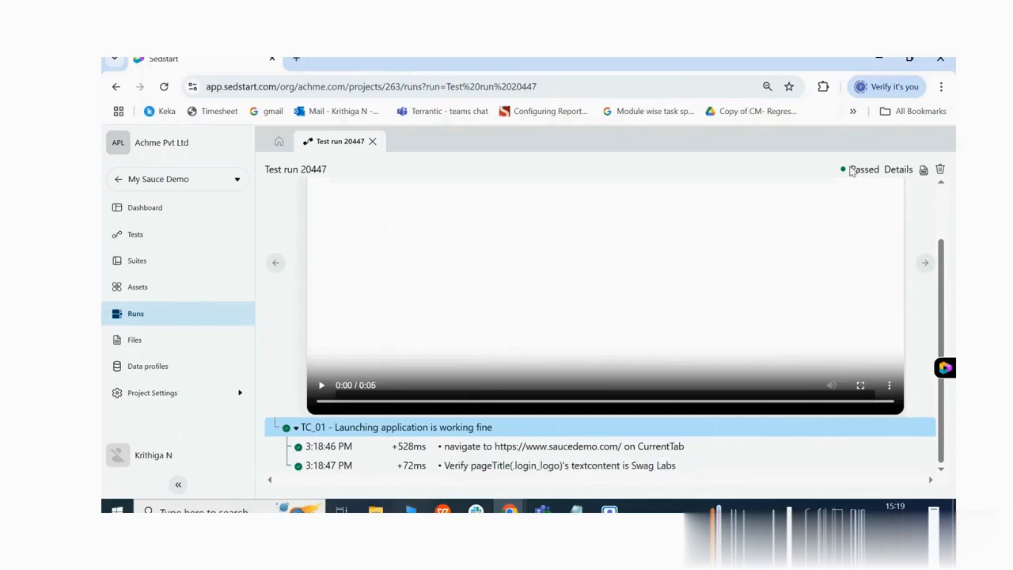
{"action": "left_click_drag", "start_coordinate": [852, 172], "coordinate": [882, 176]}
{"action": "scroll", "coordinate": [393, 360], "scroll_direction": "up", "scroll_amount": 2}
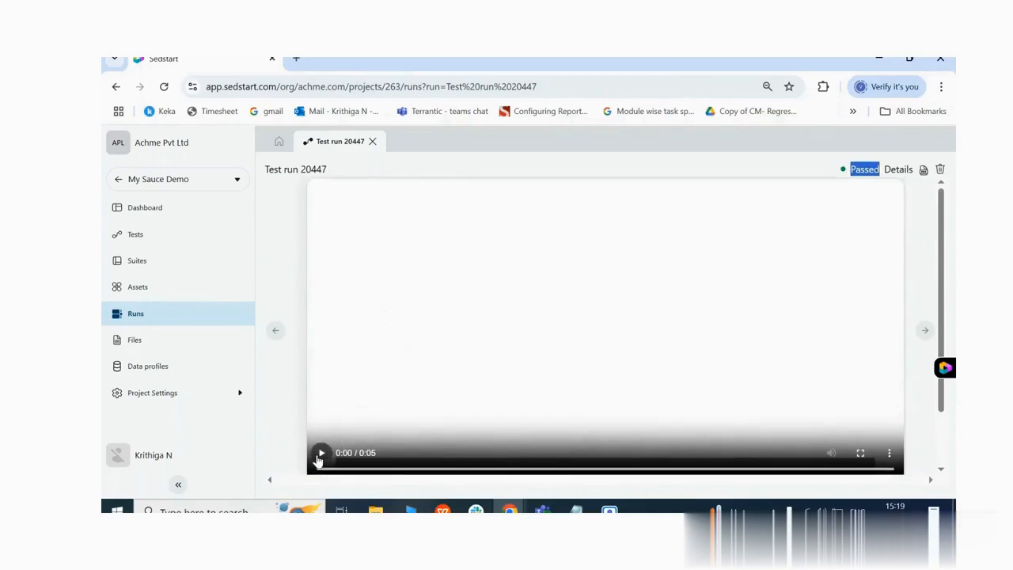
{"action": "left_click", "coordinate": [320, 454]}
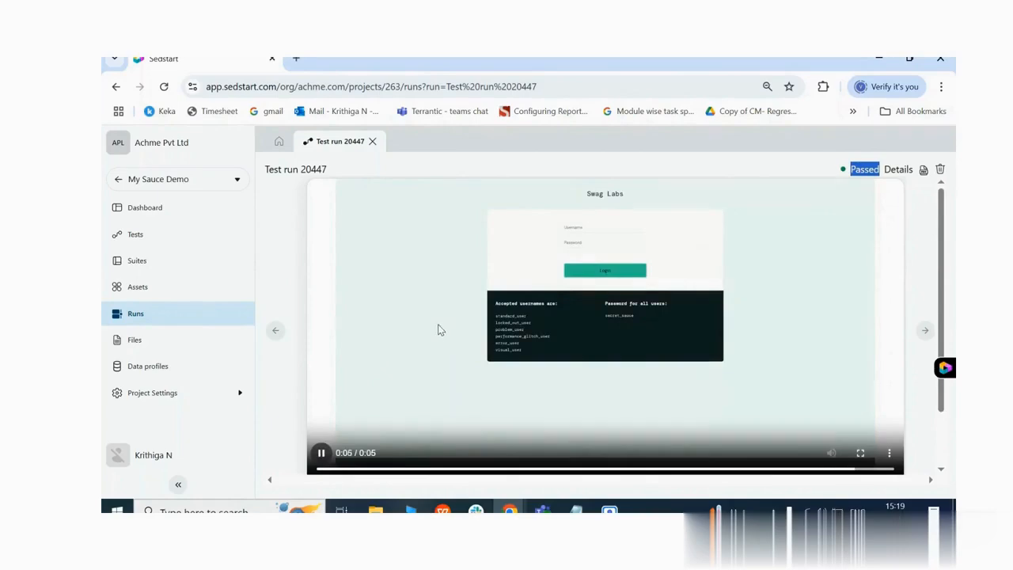
{"action": "scroll", "coordinate": [446, 307], "scroll_direction": "down", "scroll_amount": 2}
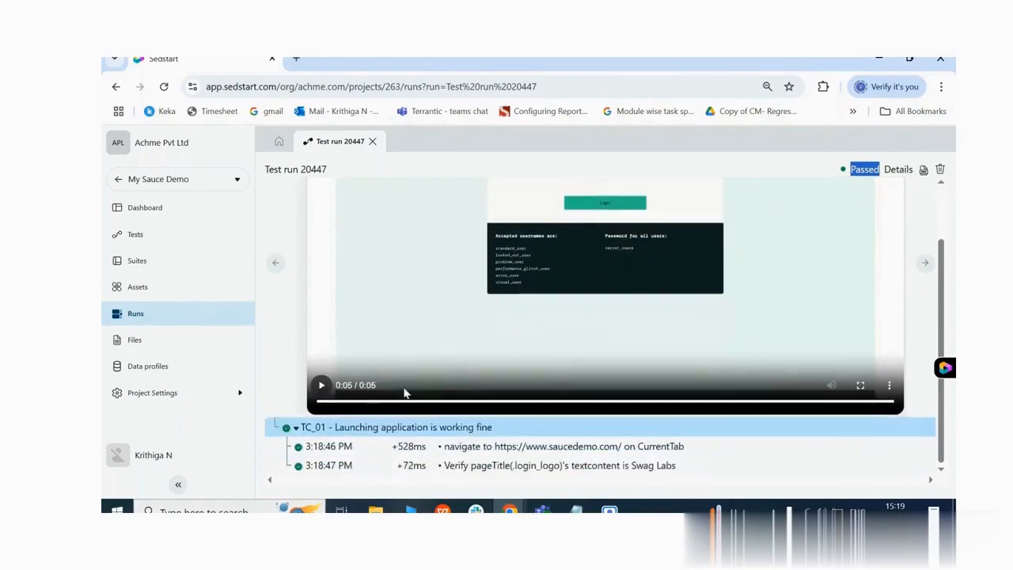
{"action": "scroll", "coordinate": [412, 380], "scroll_direction": "up", "scroll_amount": 2}
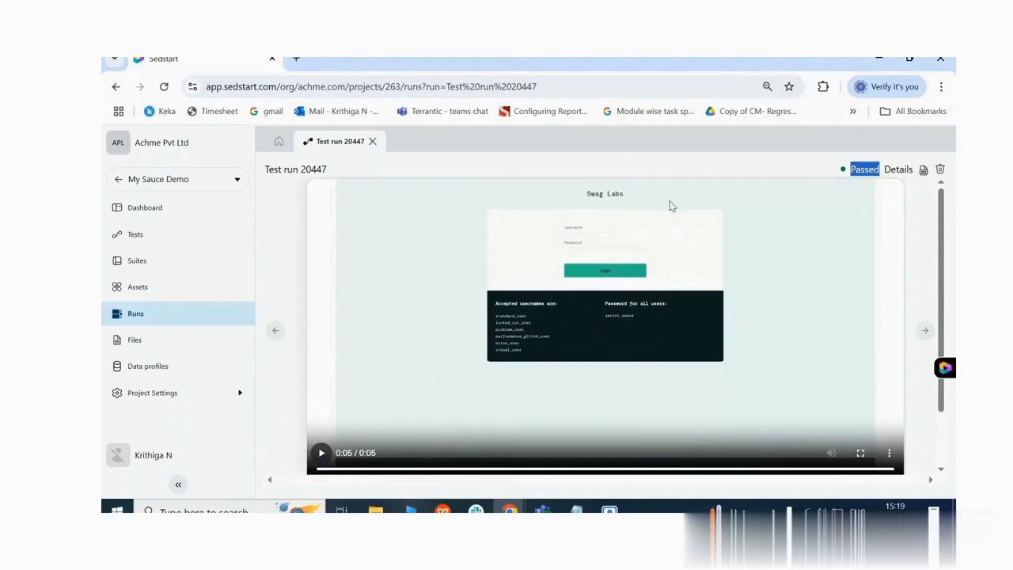
{"action": "left_click", "coordinate": [837, 164]}
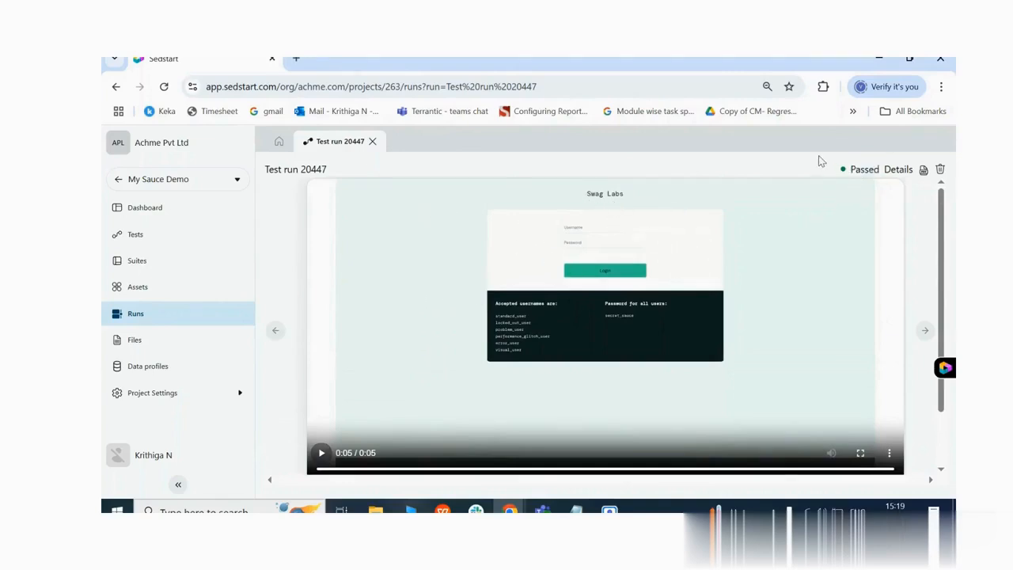
Open the run's report and examine its summary of ID, status, duration and the total, pass and fail counts
{"action": "left_click", "coordinate": [898, 170]}
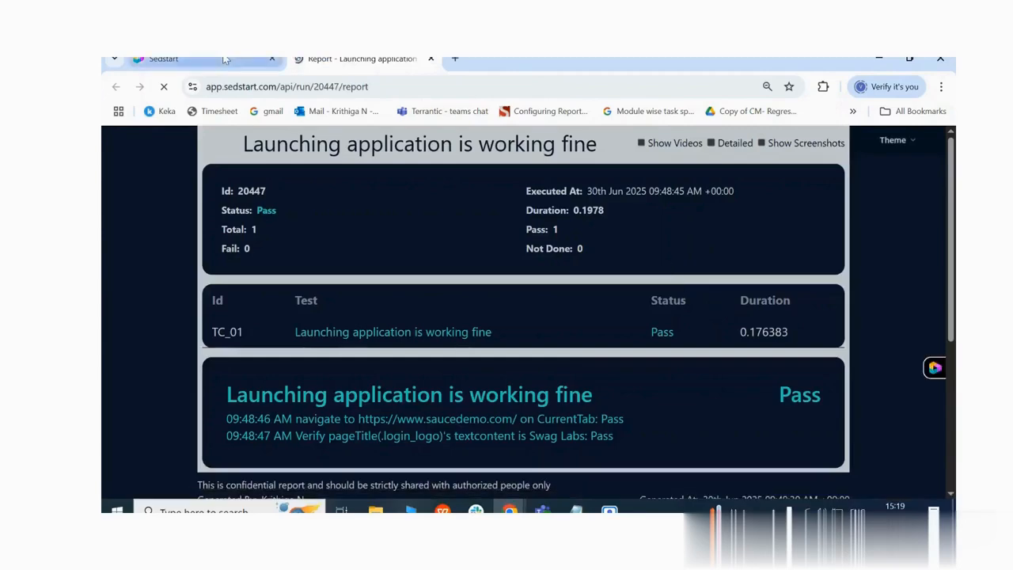
{"action": "left_click", "coordinate": [224, 59]}
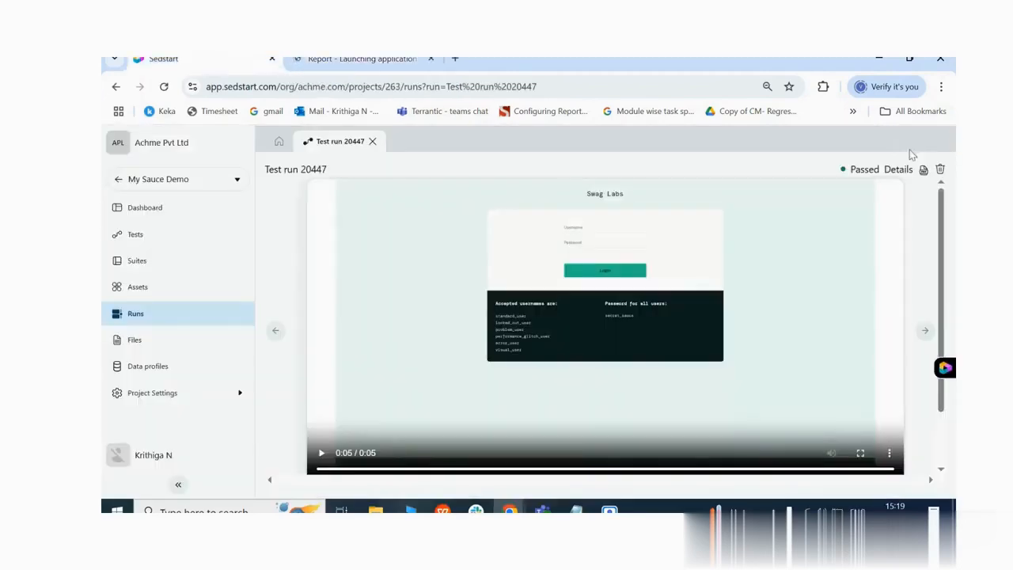
{"action": "left_click", "coordinate": [363, 59]}
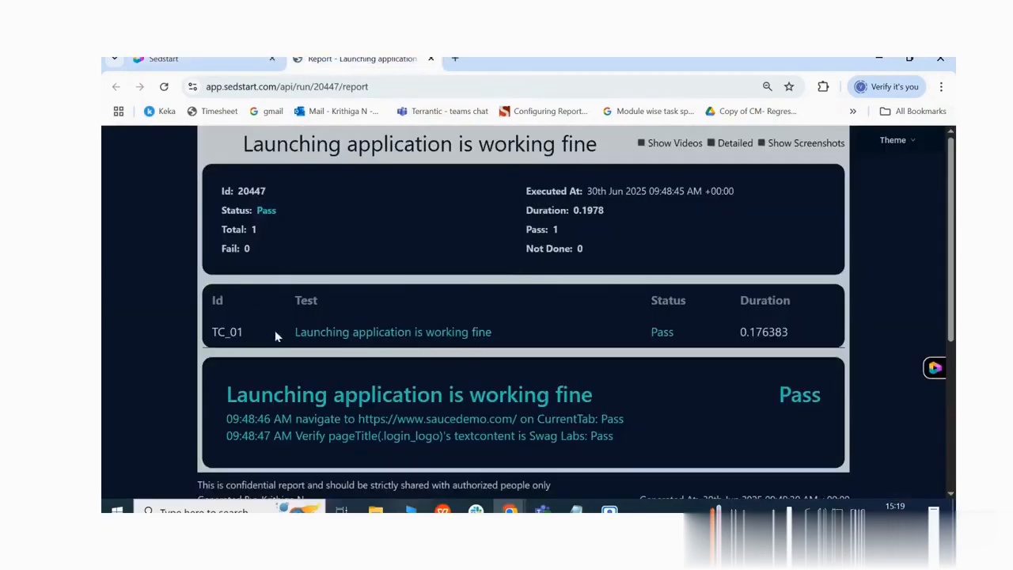
{"action": "left_click_drag", "start_coordinate": [238, 191], "coordinate": [278, 236]}
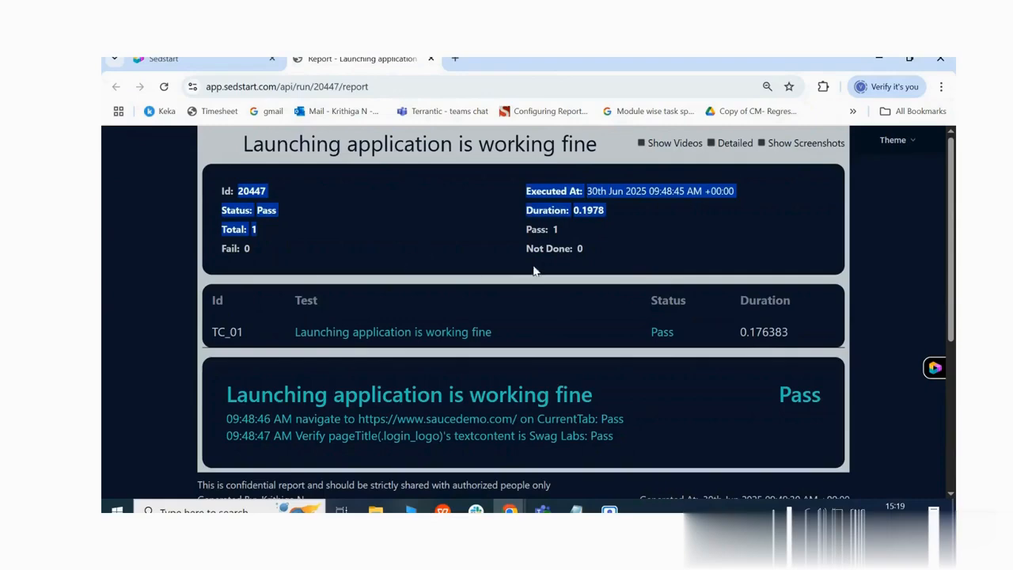
{"action": "double_click", "coordinate": [554, 229]}
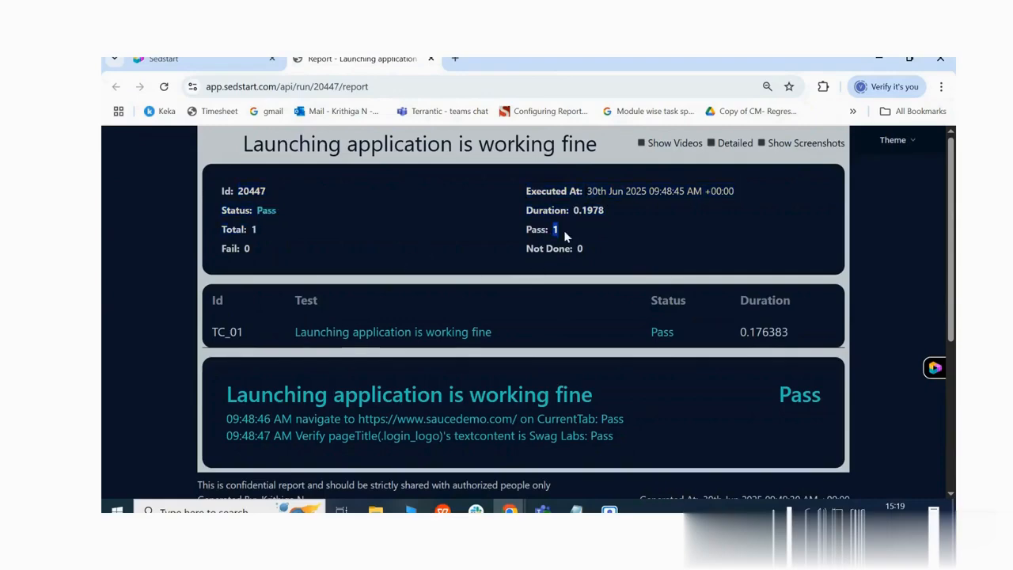
{"action": "double_click", "coordinate": [247, 248]}
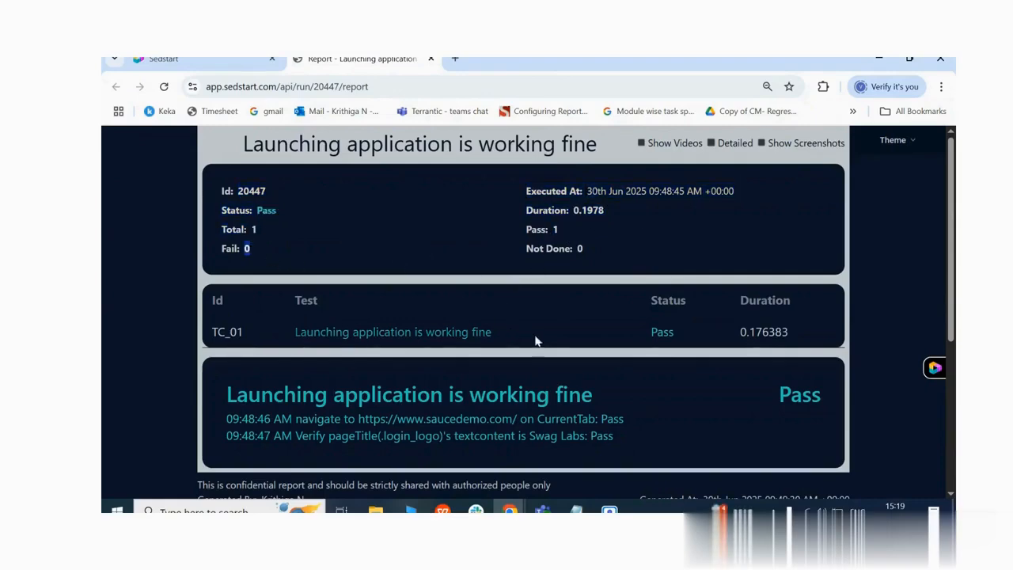
Turn on Show Videos in the run report and find the embedded recording below the test's log entries
{"action": "scroll", "coordinate": [653, 311], "scroll_direction": "down", "scroll_amount": 2}
{"action": "scroll", "coordinate": [827, 311], "scroll_direction": "up", "scroll_amount": 2}
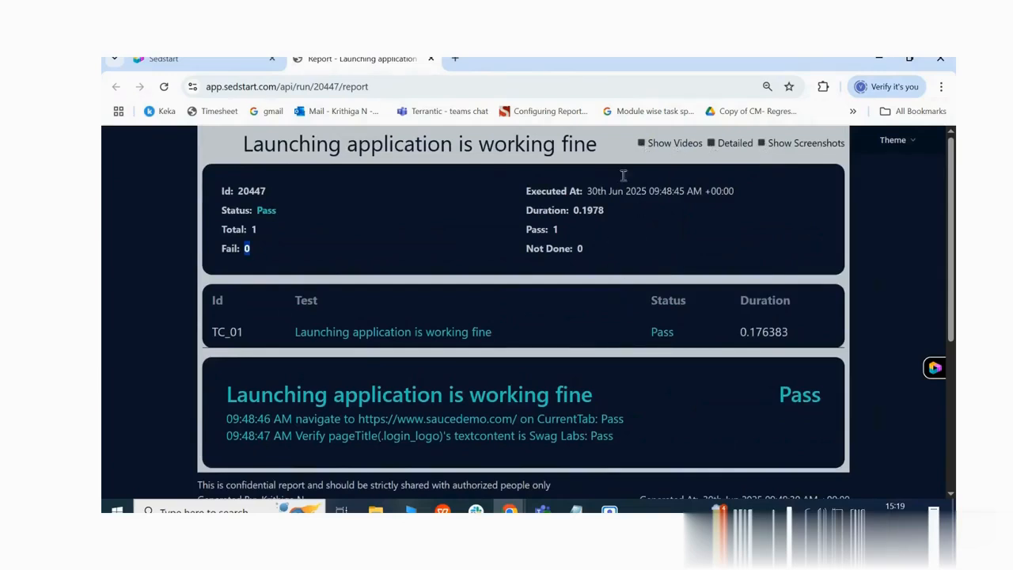
{"action": "left_click", "coordinate": [639, 145]}
{"action": "scroll", "coordinate": [470, 321], "scroll_direction": "down", "scroll_amount": 2}
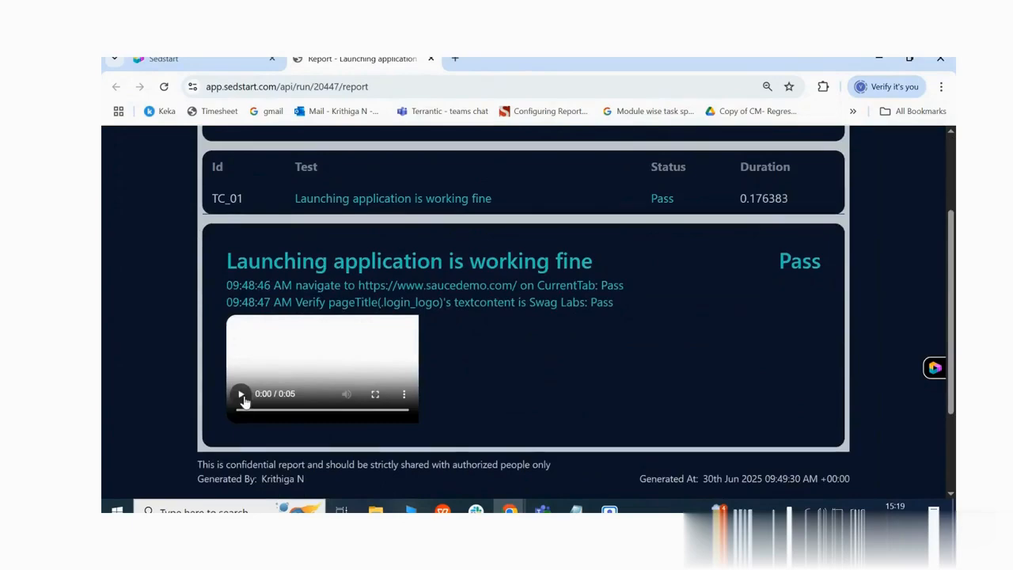
Return to the Sedstart project and examine the Automation Status charts on the My Sauce Demo dashboard
{"action": "left_click", "coordinate": [207, 60]}
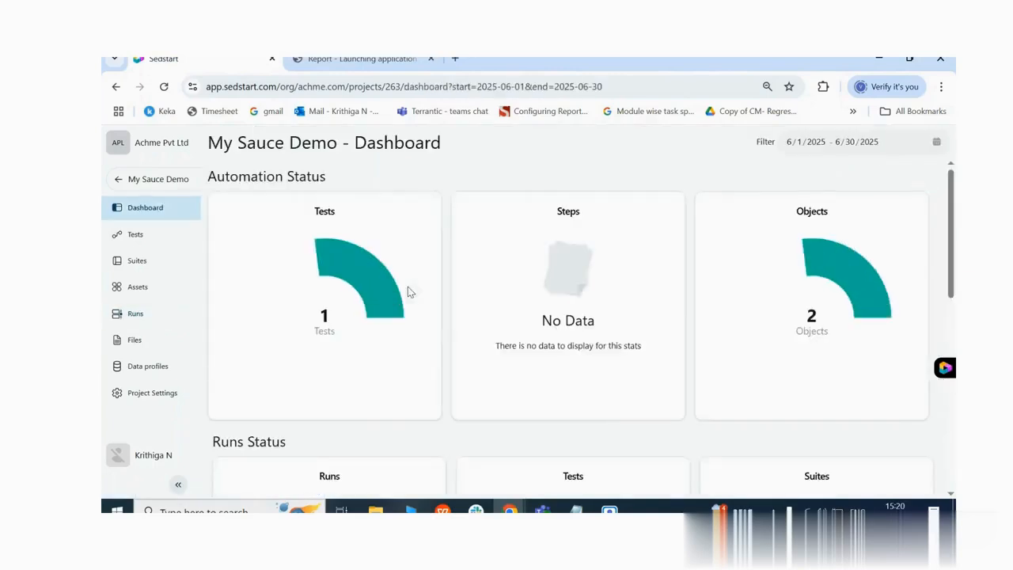
{"action": "left_click_drag", "start_coordinate": [238, 176], "coordinate": [338, 176]}
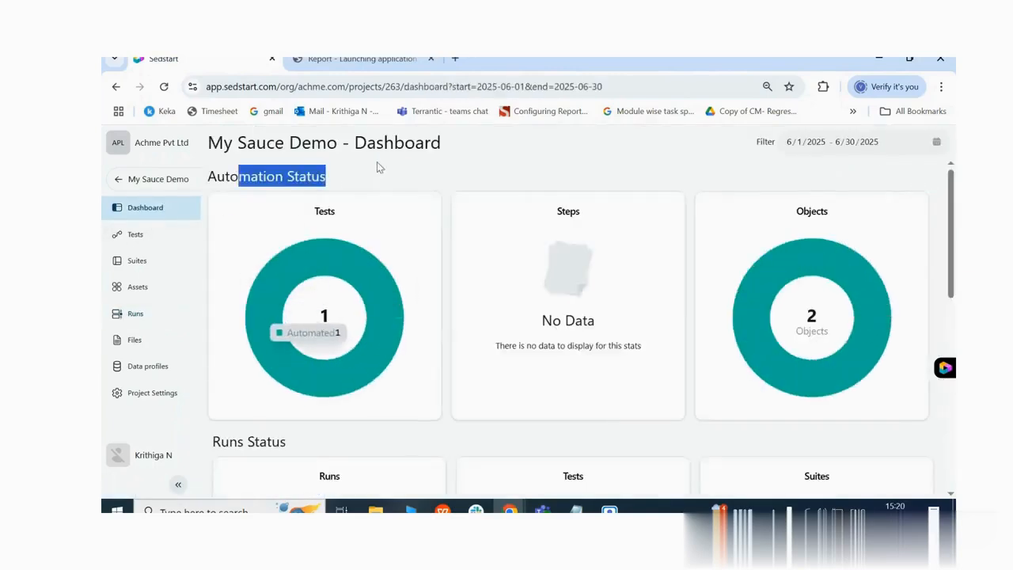
{"action": "left_click", "coordinate": [391, 195]}
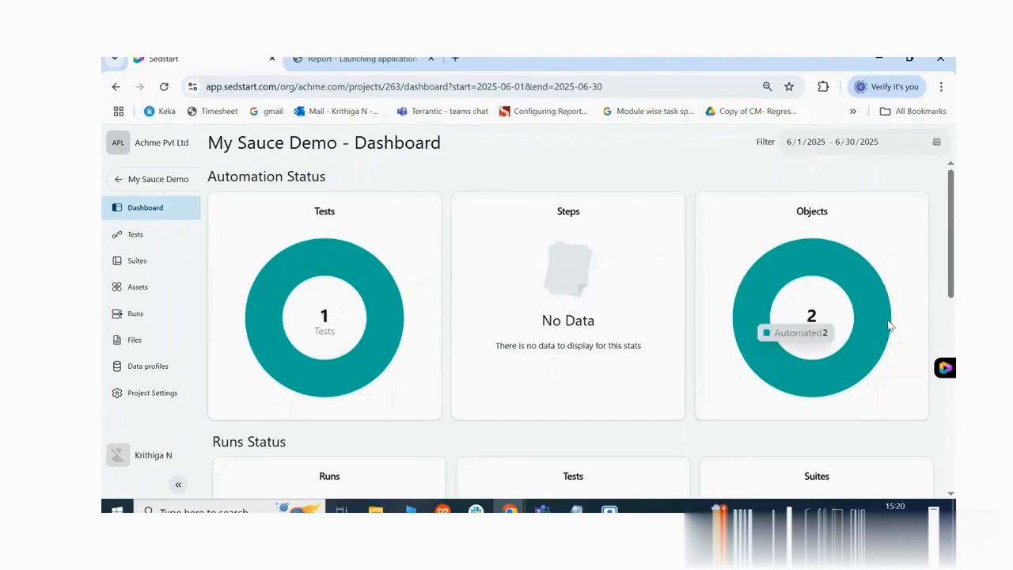
Examine the Runs Status charts for runs, tests and suites on the project dashboard
{"action": "scroll", "coordinate": [464, 366], "scroll_direction": "down", "scroll_amount": 5}
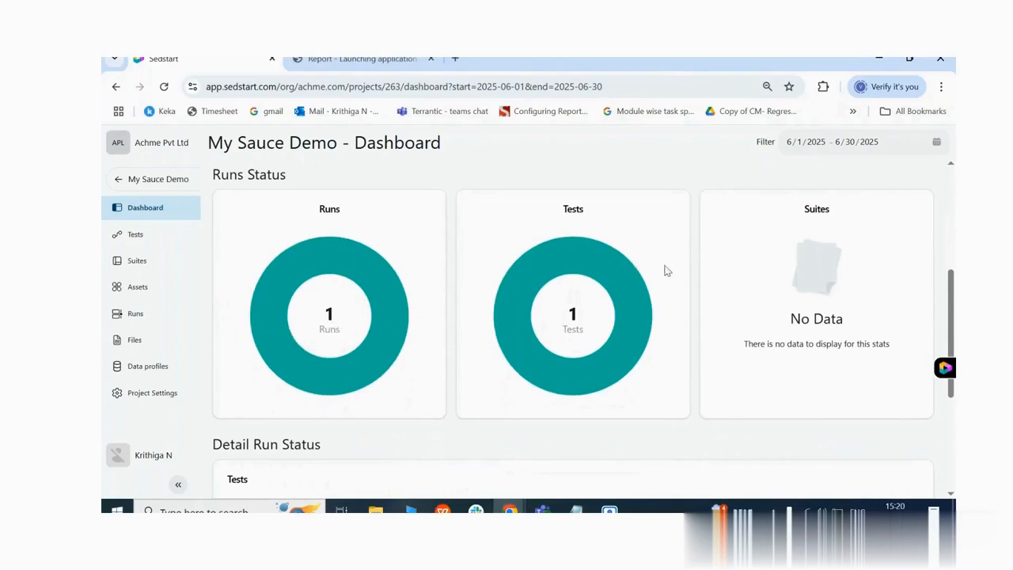
{"action": "mouse_move", "coordinate": [646, 310]}
{"action": "left_click_drag", "start_coordinate": [802, 208], "coordinate": [839, 217]}
{"action": "left_click_drag", "start_coordinate": [861, 341], "coordinate": [772, 320]}
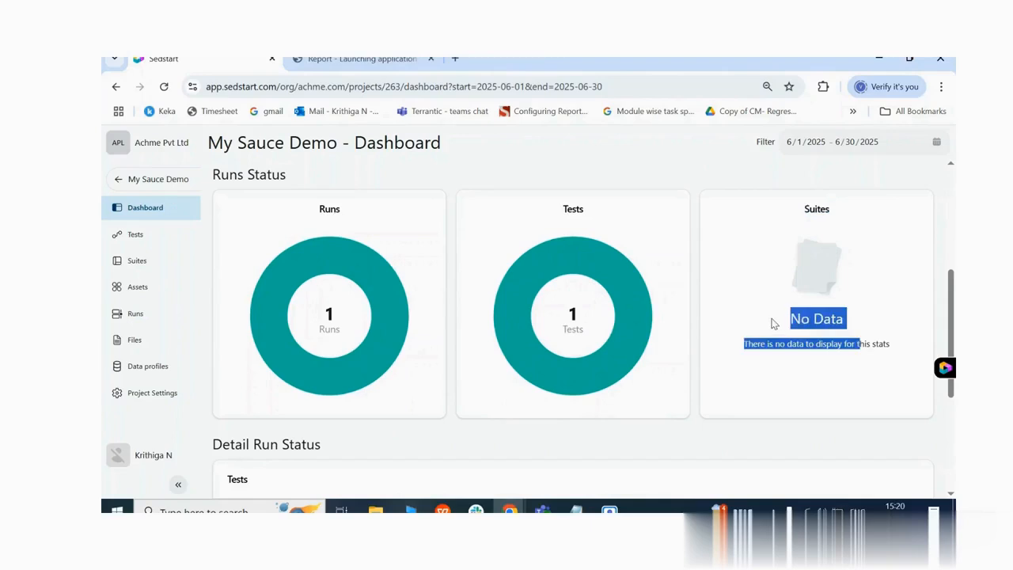
{"action": "left_click", "coordinate": [766, 319]}
{"action": "scroll", "coordinate": [323, 335], "scroll_direction": "down", "scroll_amount": 3}
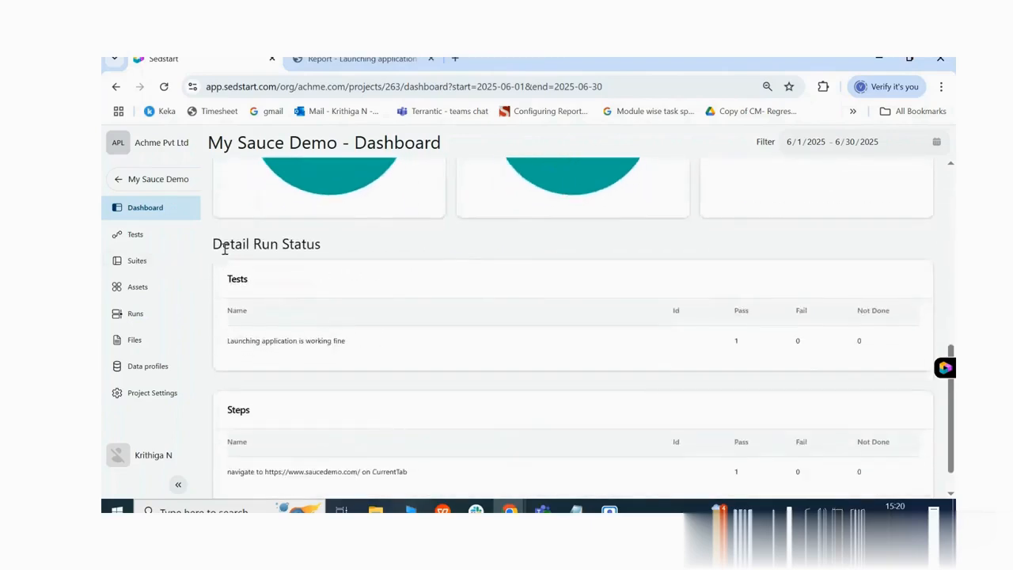
Review the dashboard's Detail Run Status tables for the launch test and its navigate and verification steps
{"action": "left_click_drag", "start_coordinate": [223, 245], "coordinate": [331, 249]}
{"action": "left_click_drag", "start_coordinate": [235, 340], "coordinate": [347, 346]}
{"action": "left_click", "coordinate": [338, 342]}
{"action": "left_click_drag", "start_coordinate": [734, 343], "coordinate": [745, 348]}
{"action": "left_click", "coordinate": [477, 366]}
{"action": "scroll", "coordinate": [477, 366], "scroll_direction": "down", "scroll_amount": 1}
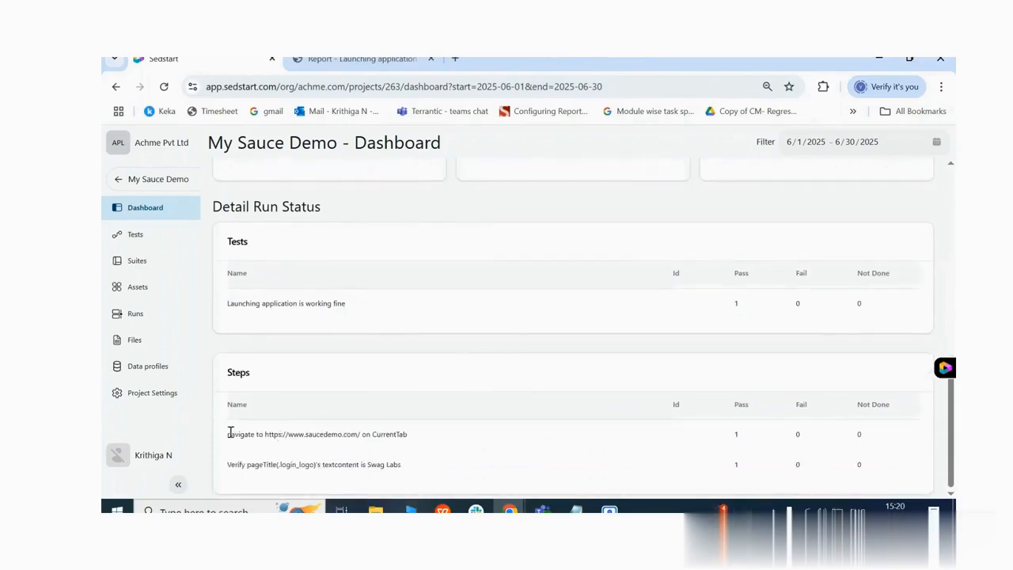
{"action": "left_click_drag", "start_coordinate": [230, 432], "coordinate": [414, 470]}
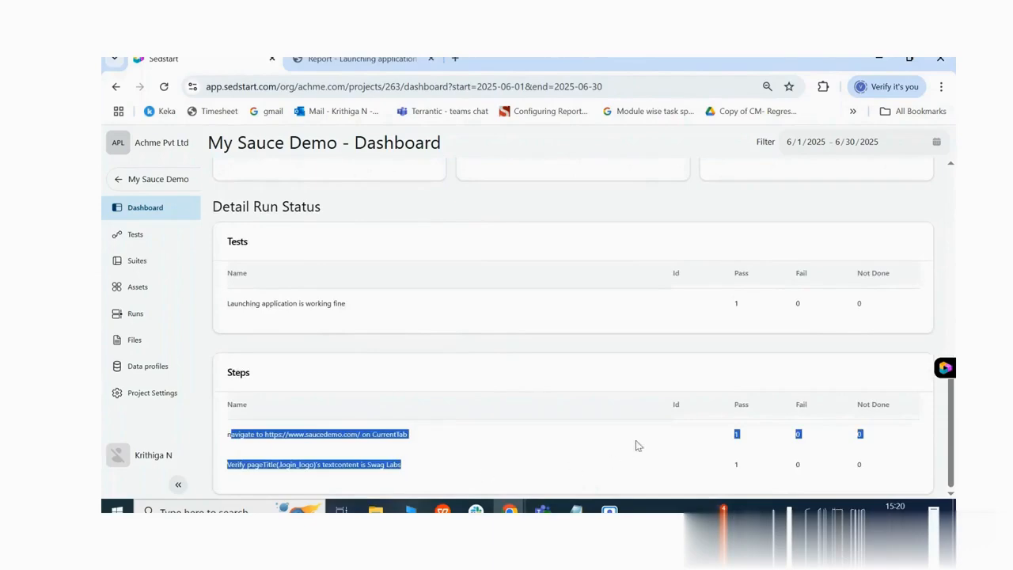
{"action": "left_click", "coordinate": [782, 449]}
Leave the dashboard and return to the project's tests with the TC_01 launch test open
{"action": "scroll", "coordinate": [411, 296], "scroll_direction": "up", "scroll_amount": 5}
{"action": "scroll", "coordinate": [410, 296], "scroll_direction": "up", "scroll_amount": 2}
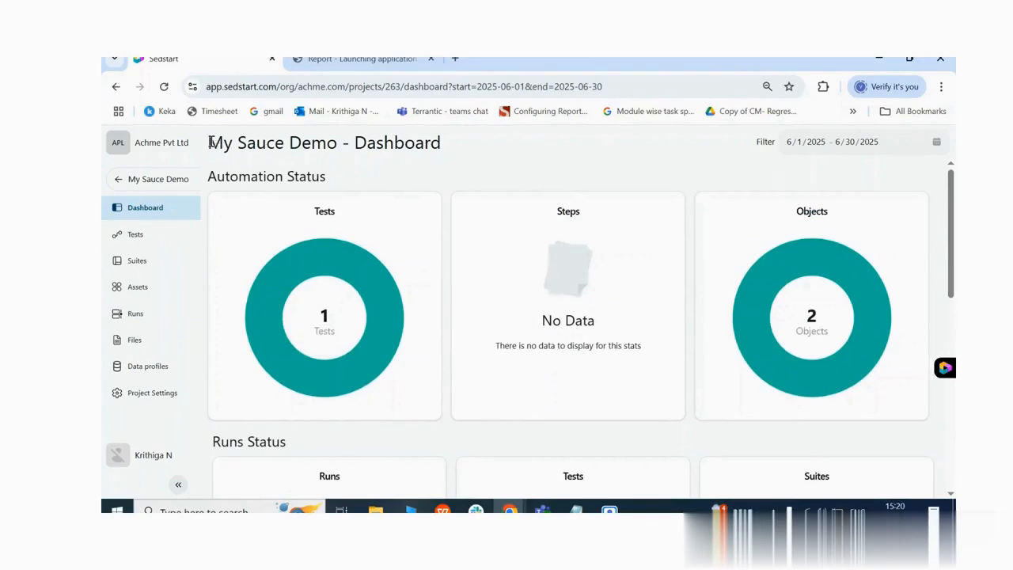
{"action": "left_click", "coordinate": [135, 244]}
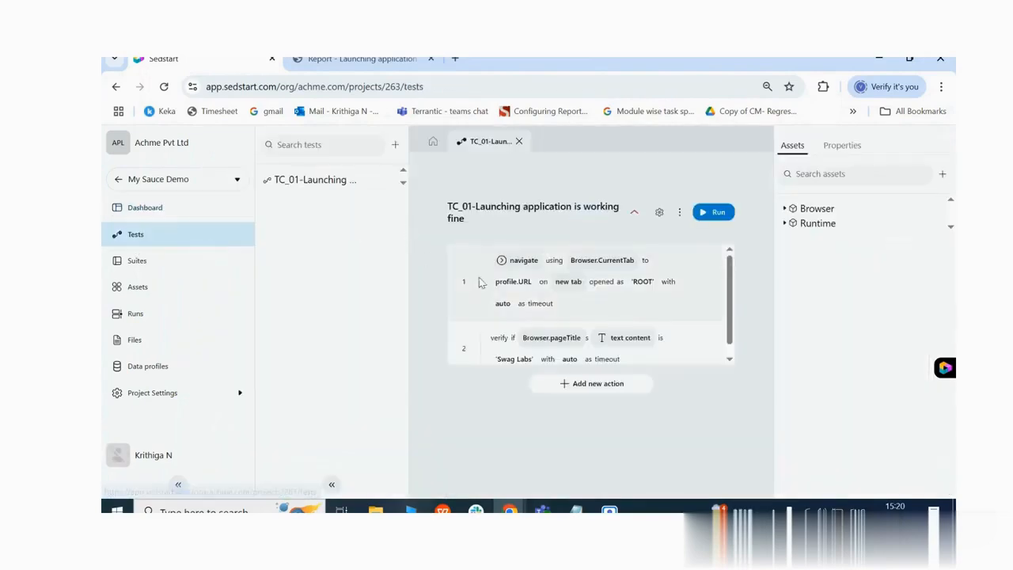